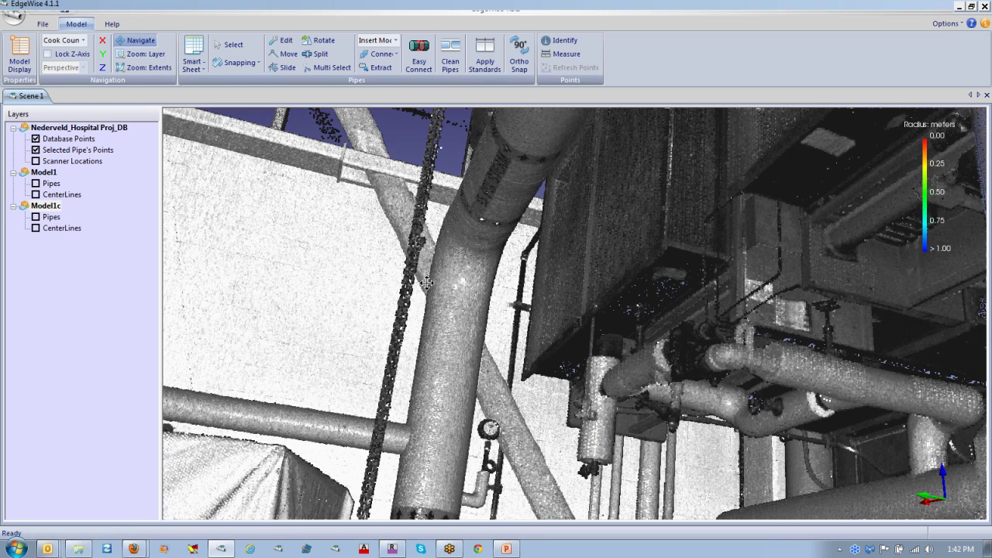
Switch to the last Cook County scan position and look around the hospital point cloud from there
left_click(82, 41)
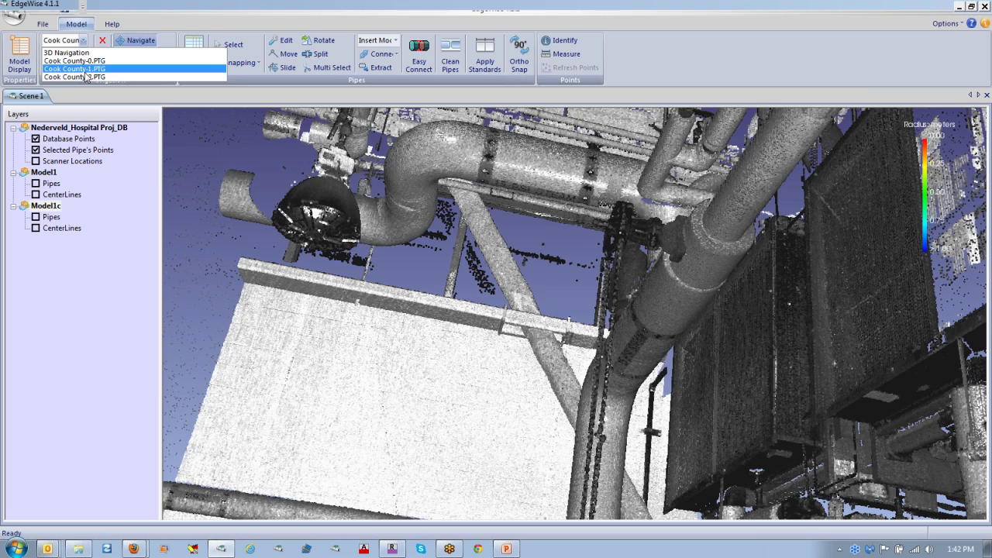
left_click(85, 76)
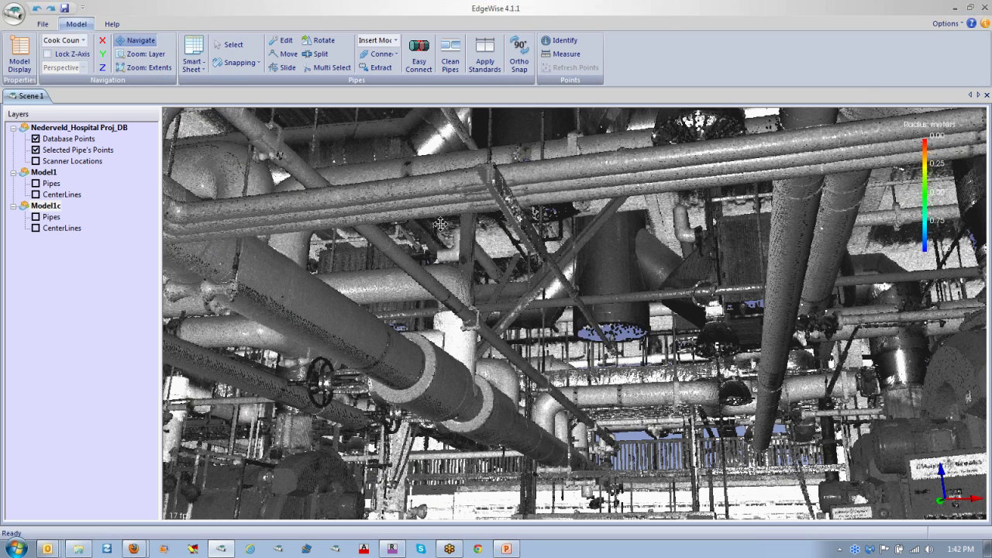
left_click_drag(557, 275, 602, 350)
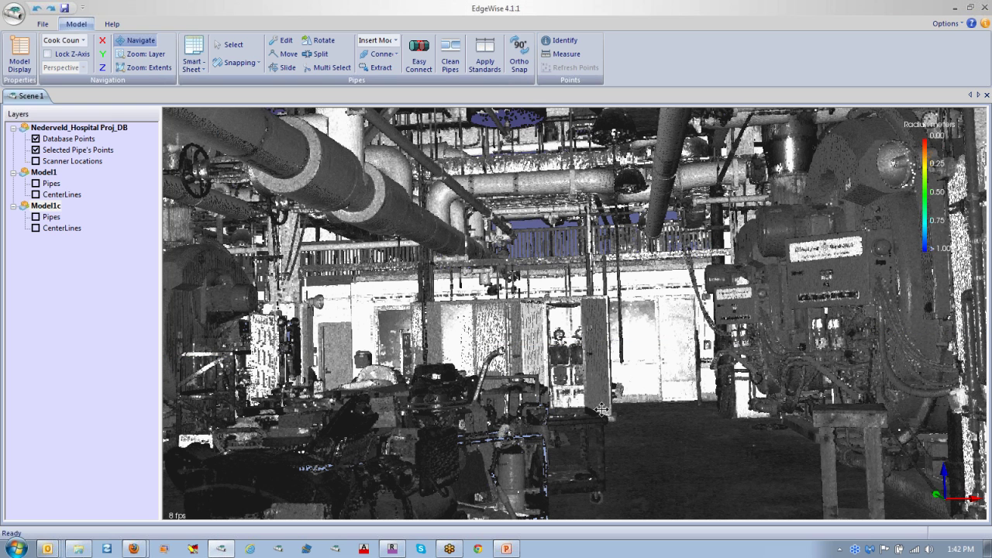
left_click_drag(557, 332, 539, 220)
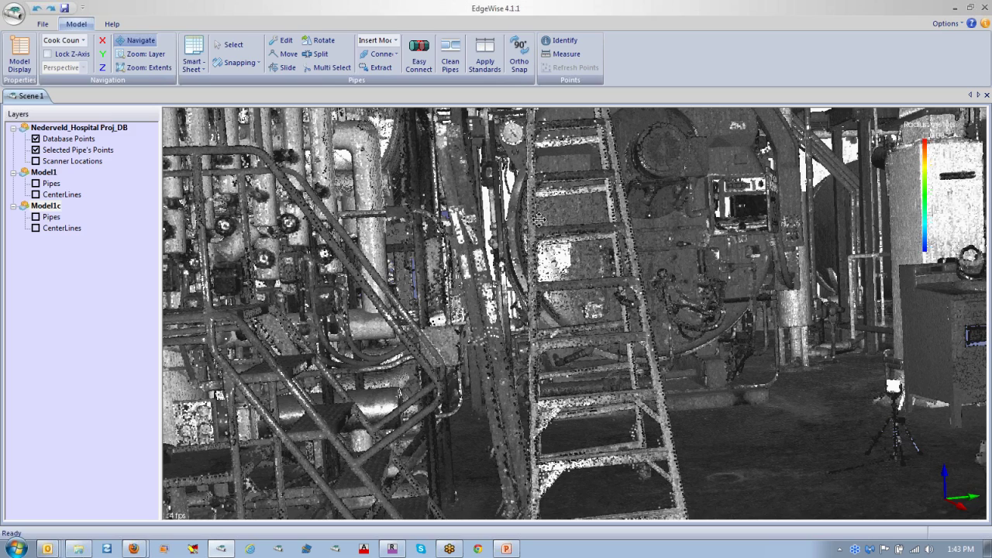
Return to 3D Navigation and view the hospital point cloud from outside the scan position
left_click_drag(539, 220, 866, 393)
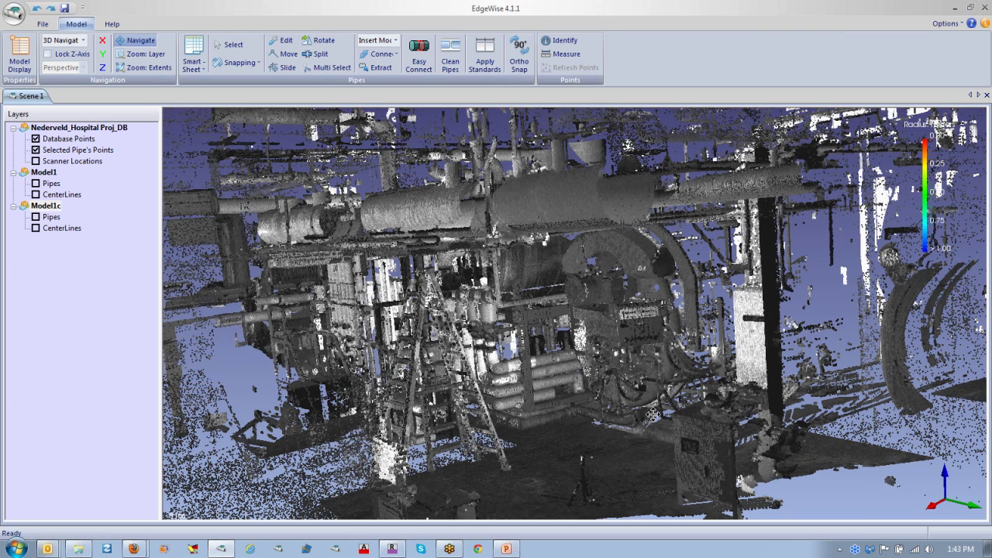
left_click_drag(652, 414, 680, 441)
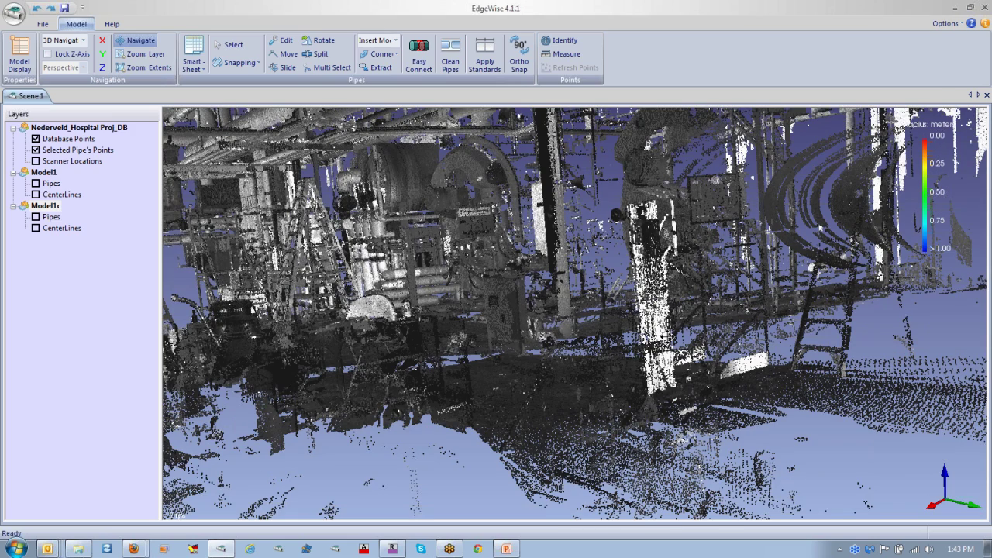
middle_click_drag(667, 339, 661, 352)
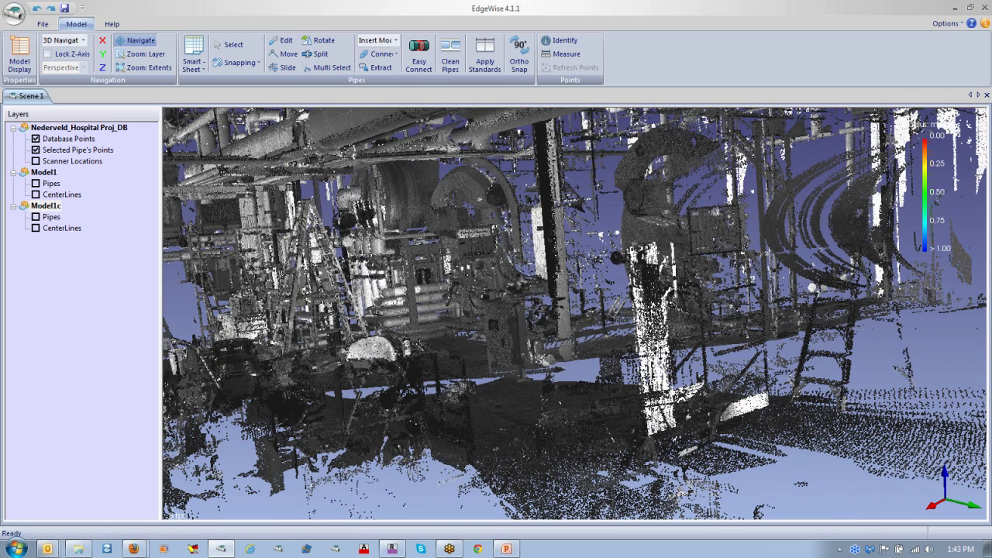
Display Model1's extracted pipes over the point cloud and inspect them near the ladder and machinery
left_click(36, 183)
left_click(46, 205)
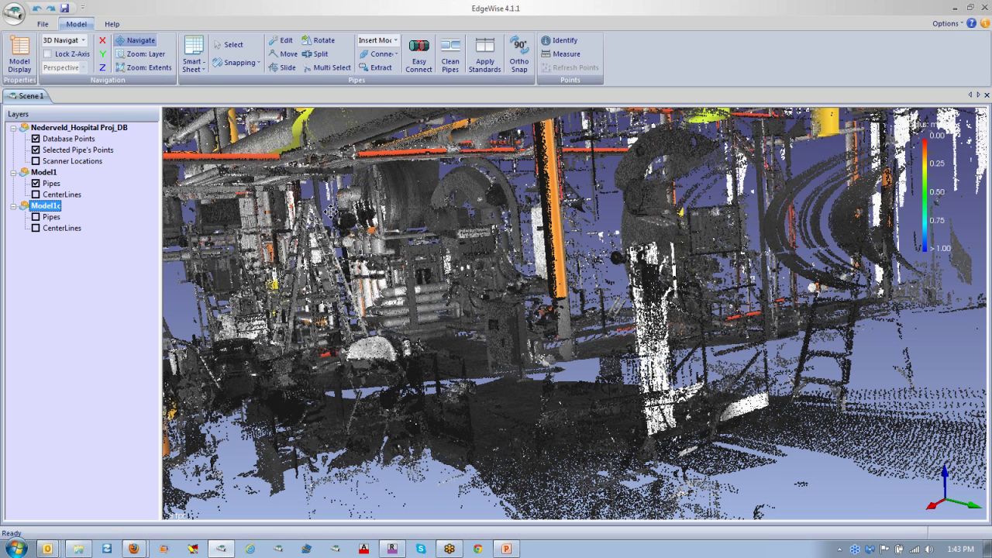
left_click_drag(231, 290, 592, 216)
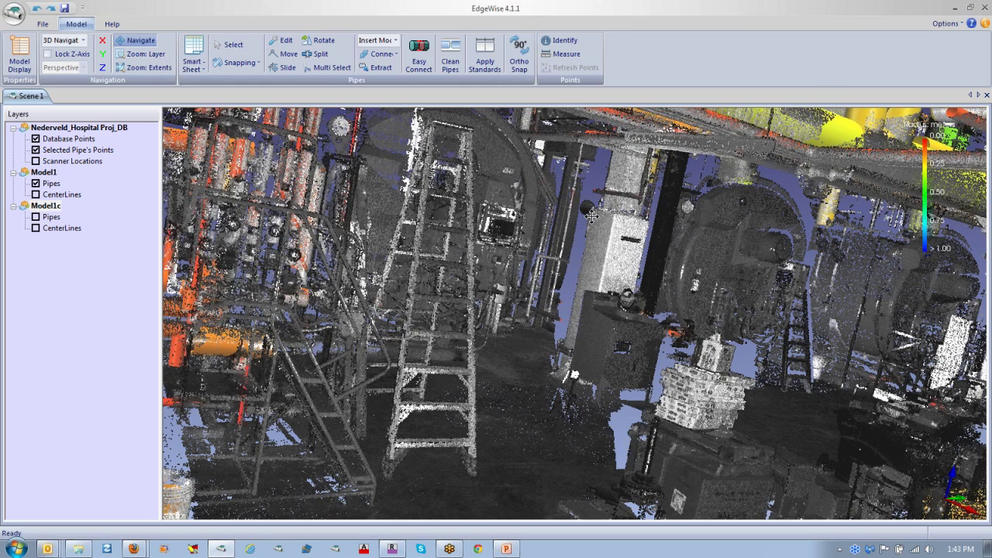
left_click_drag(591, 216, 243, 127)
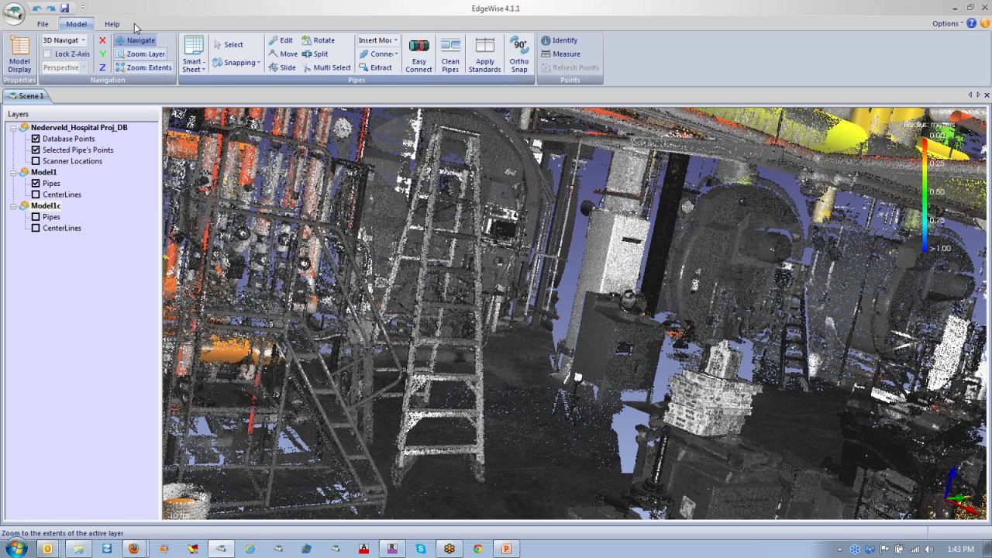
Open the Part Info smart sheet and hide the database points so only the pipes are shown
left_click(195, 53)
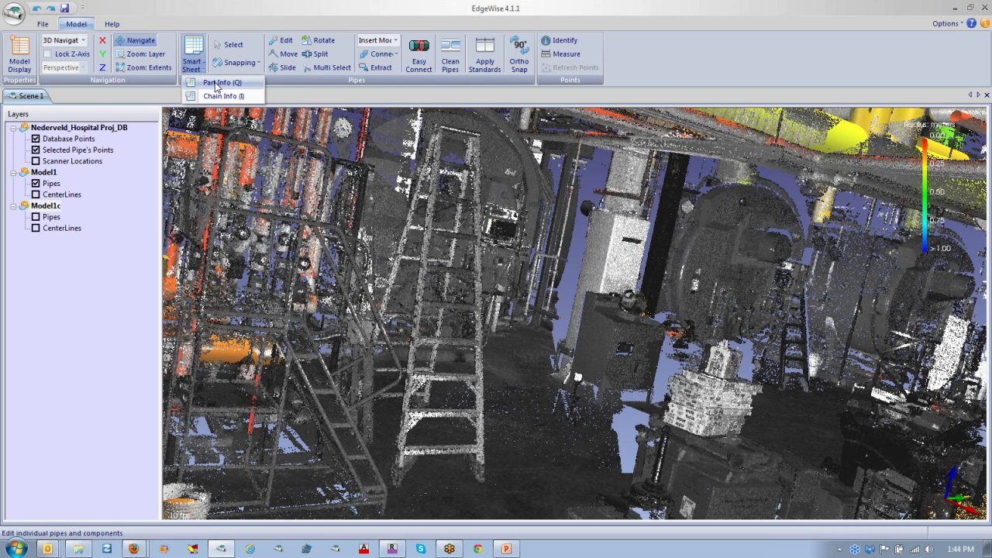
left_click(215, 83)
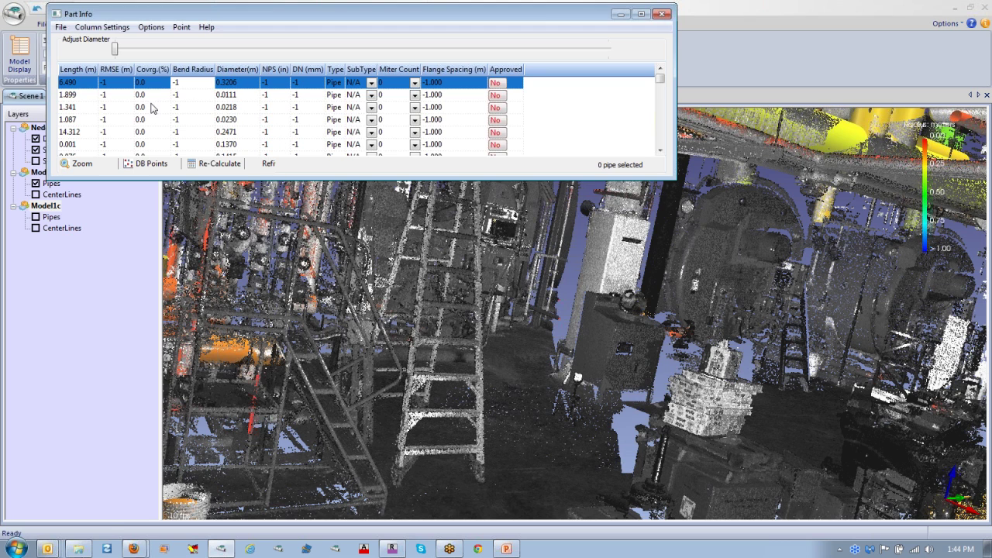
left_click(35, 138)
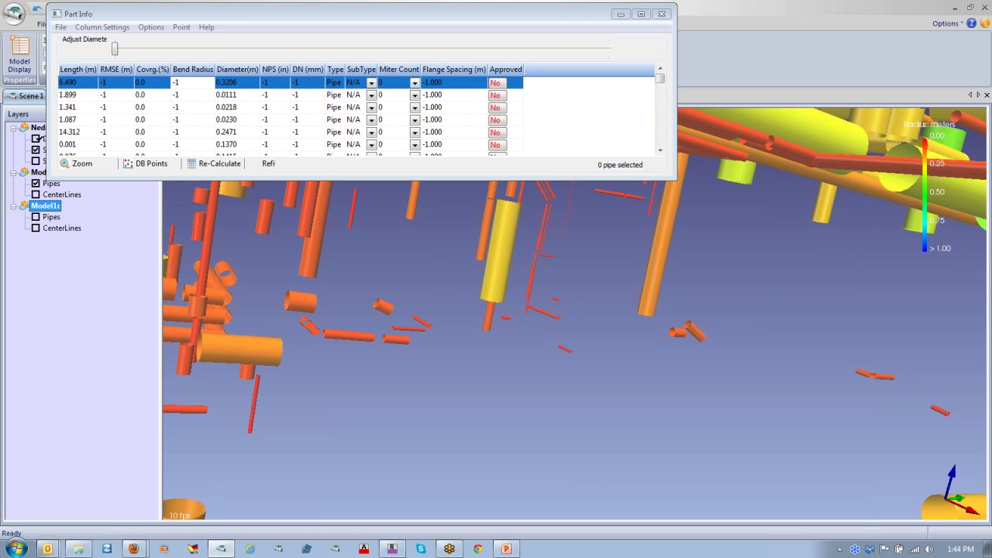
Make Model1 the active model, then select the large yellow pipe followed by the large orange pipe in the foreground
left_click(661, 262)
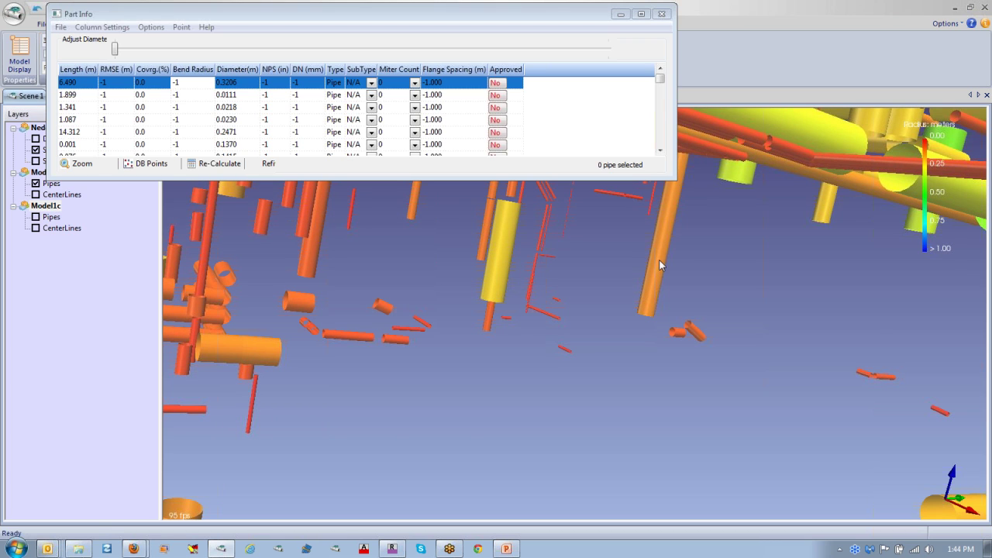
left_click_drag(612, 277, 621, 302)
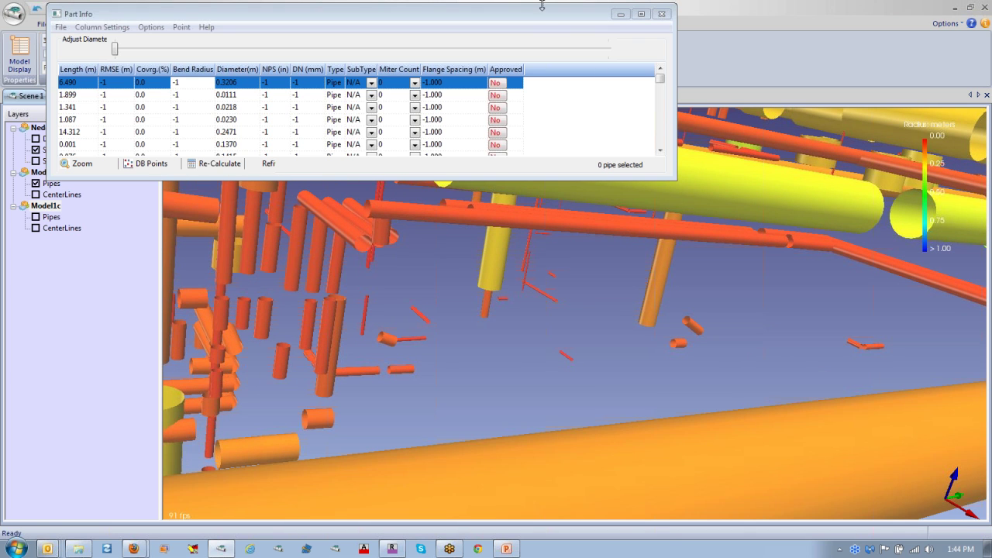
left_click(37, 172)
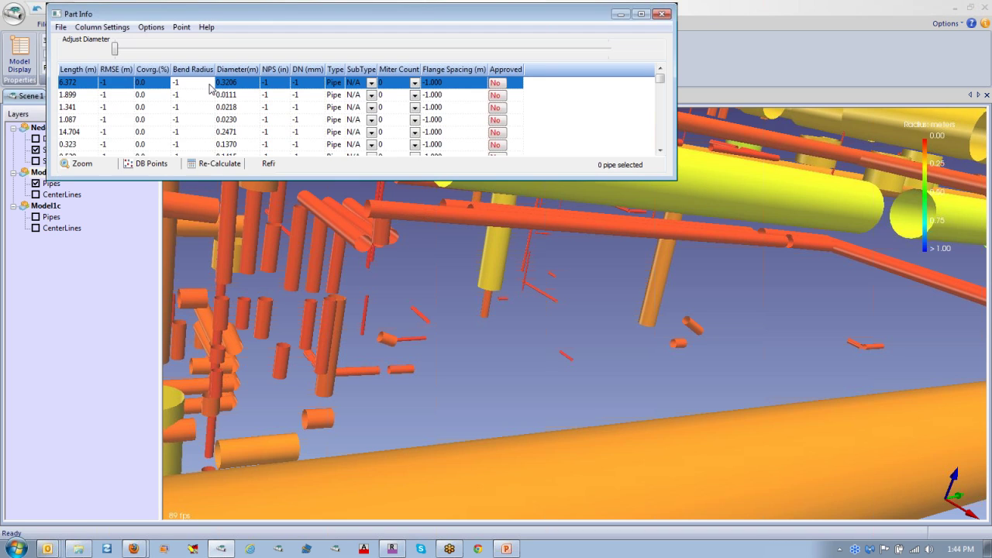
left_click(742, 196)
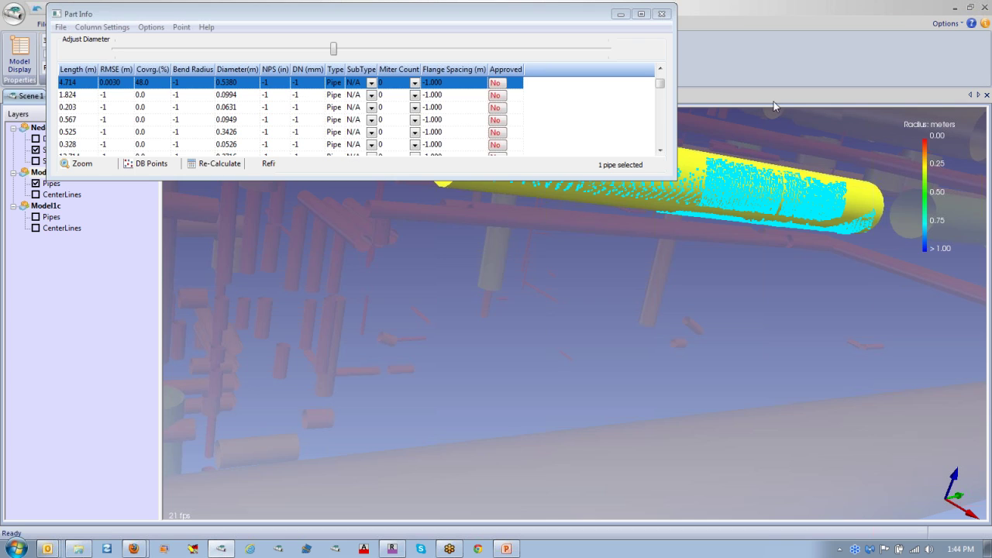
mouse_move(660, 84)
left_mouse_down()
mouse_move(662, 109)
mouse_move(661, 77)
left_mouse_up()
left_click(714, 435)
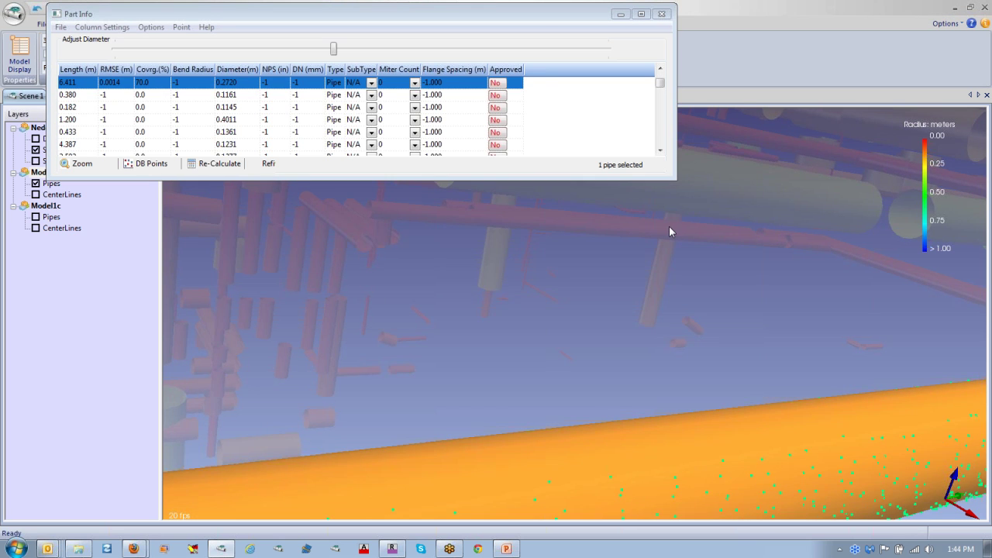
Zoom to the 0.380 m long pipe and set the Part Info options to approve pipes automatically on selection
left_click(186, 95)
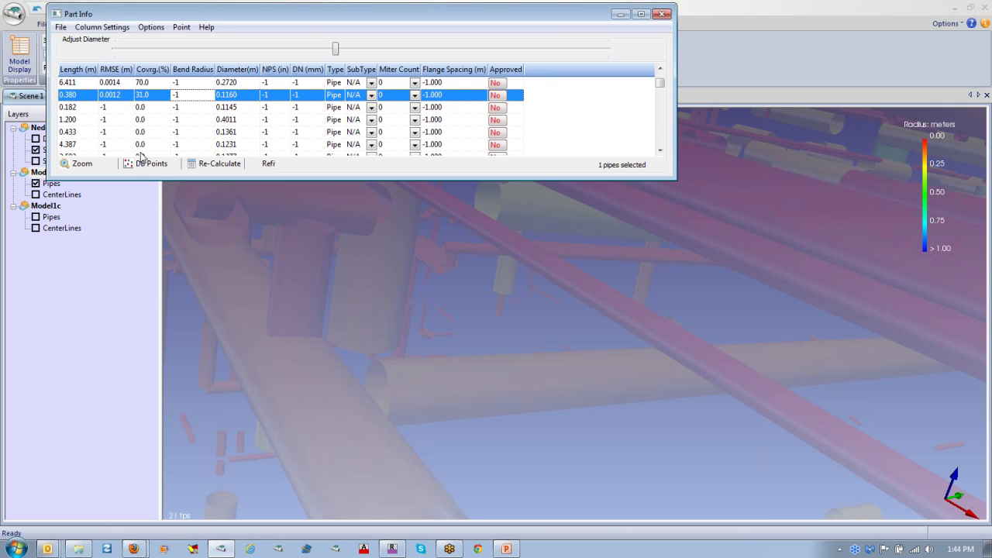
left_click(83, 168)
left_click_drag(733, 264, 350, 5)
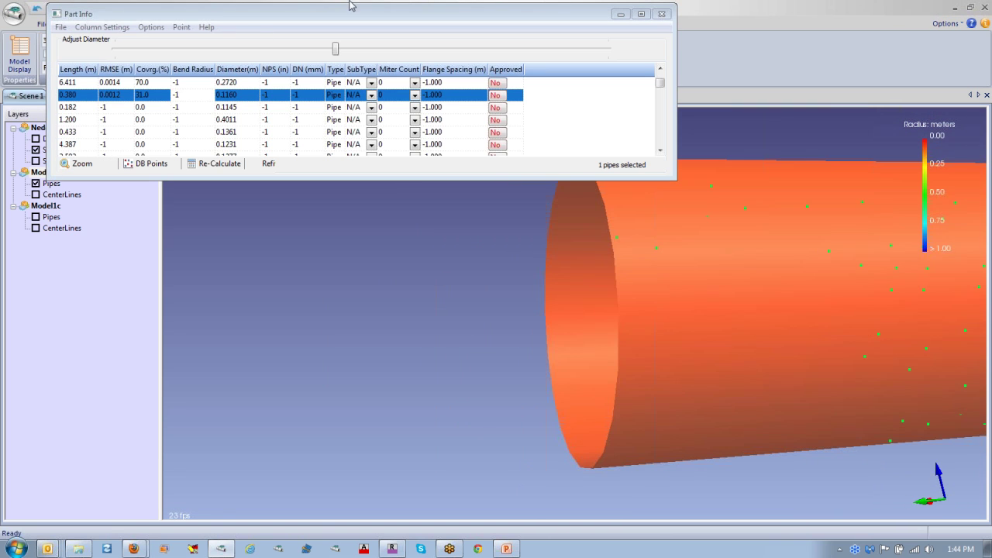
left_click(151, 27)
left_click(167, 43)
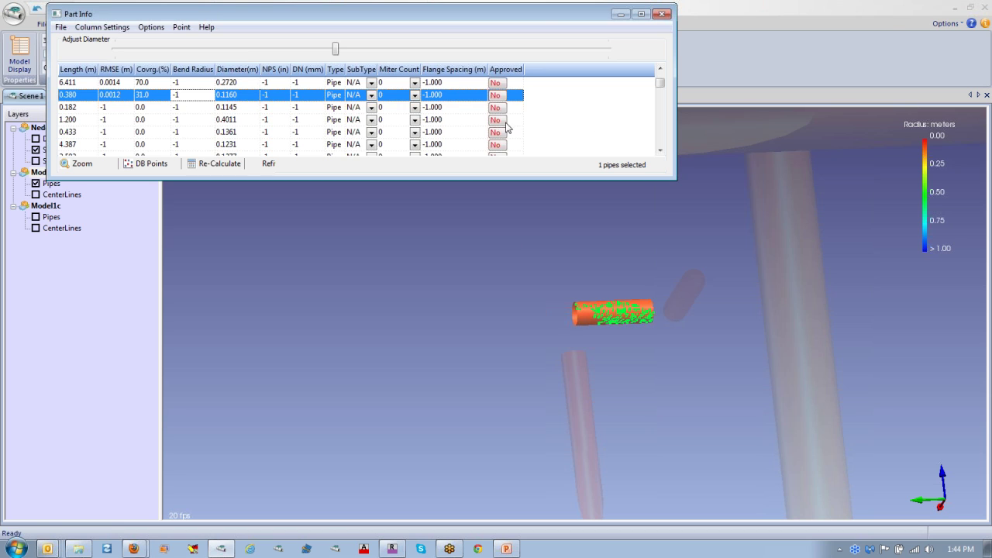
Sort the pipes by ascending diameter, approve the 0.873 m long pipe and examine how it fits its points
left_click(238, 70)
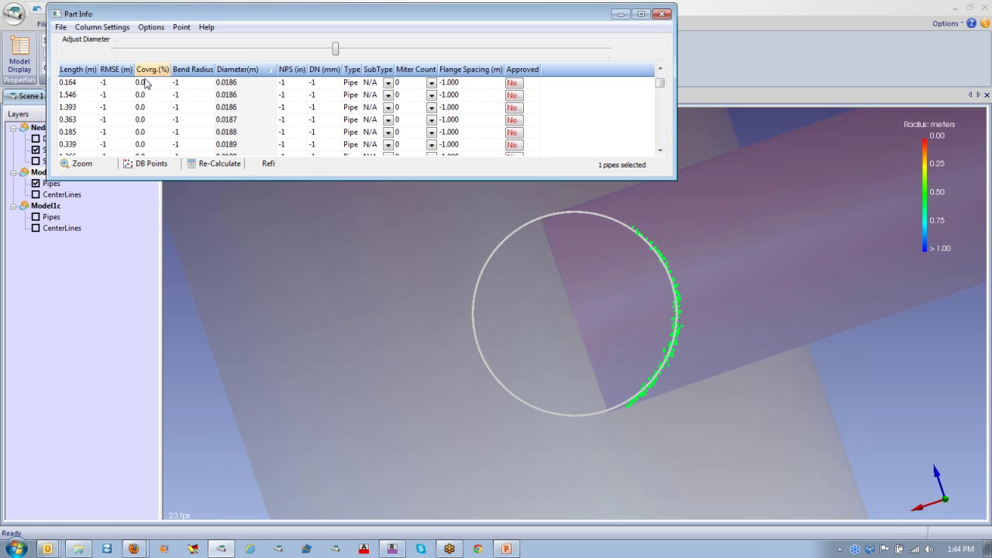
mouse_move(660, 85)
left_mouse_down()
mouse_move(661, 96)
mouse_move(624, 106)
mouse_move(660, 93)
left_mouse_up()
left_click(246, 95)
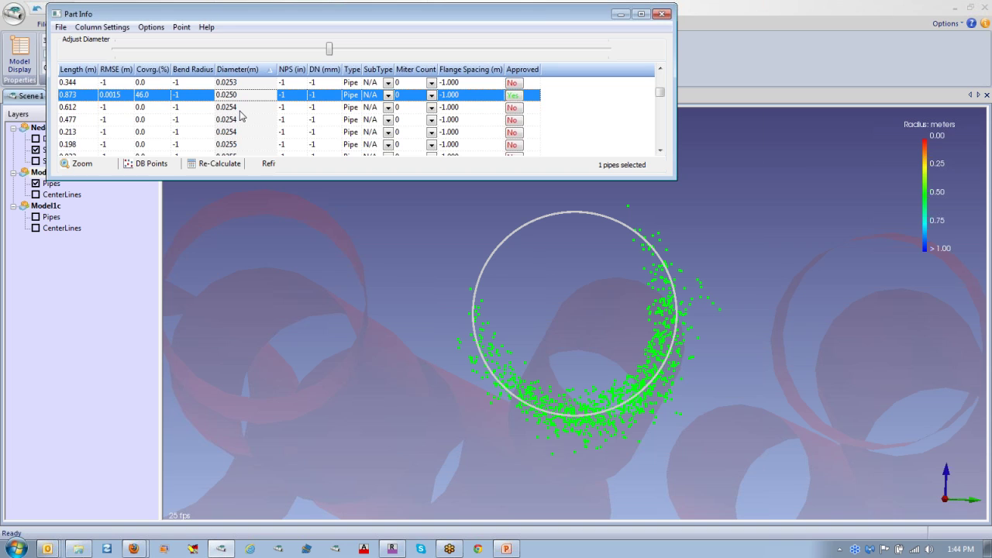
left_click_drag(660, 93, 661, 117)
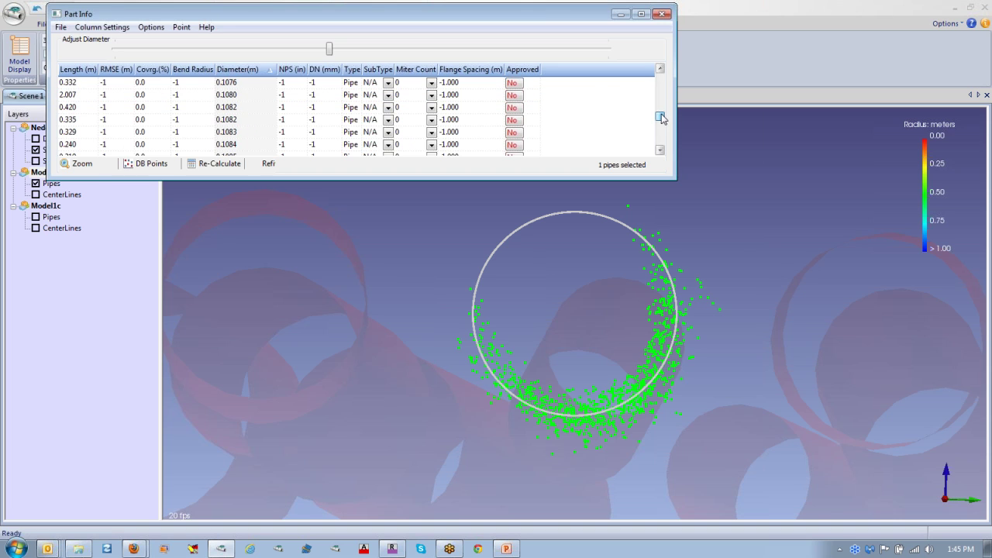
left_click(733, 248)
left_click_drag(733, 249, 576, 321)
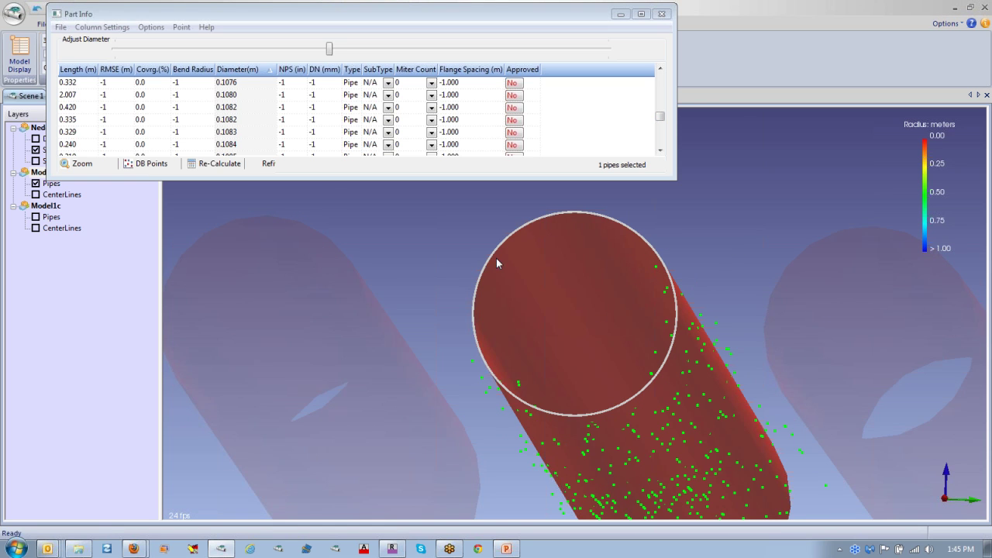
right_click_drag(629, 290, 680, 422)
left_click_drag(612, 380, 643, 357)
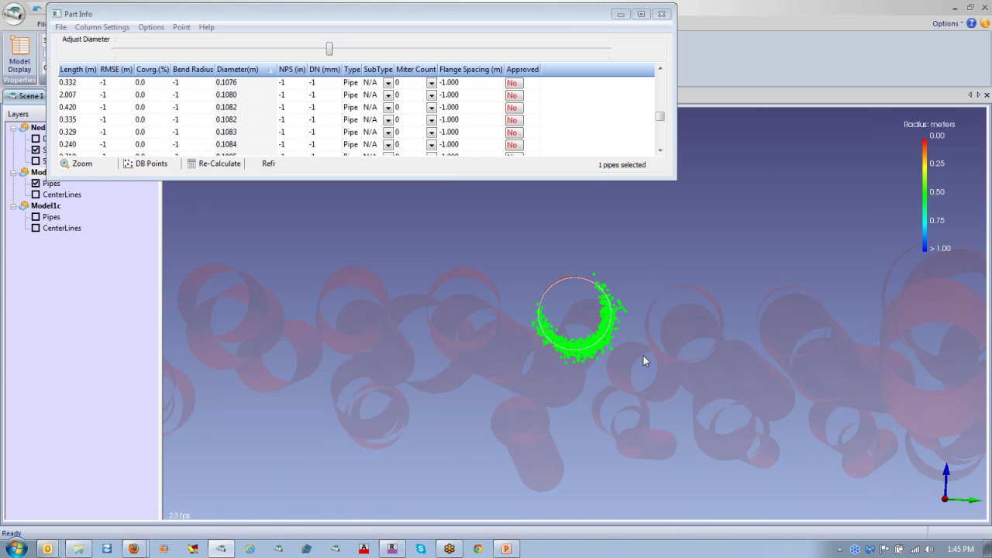
Go through five consecutive pipes from the 0.335 m to the 1.193 m long one, approving each and checking its point fit
left_click(238, 119)
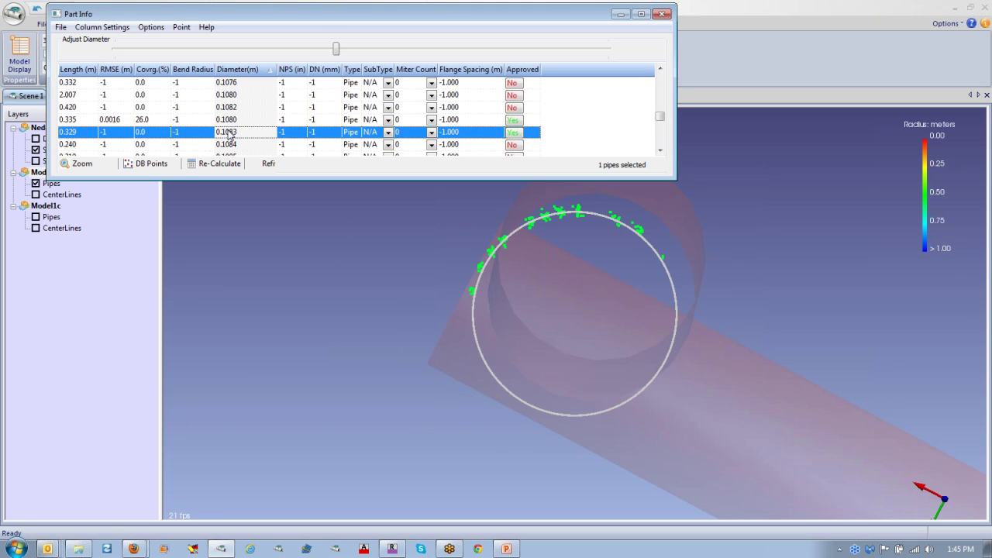
left_click(228, 132)
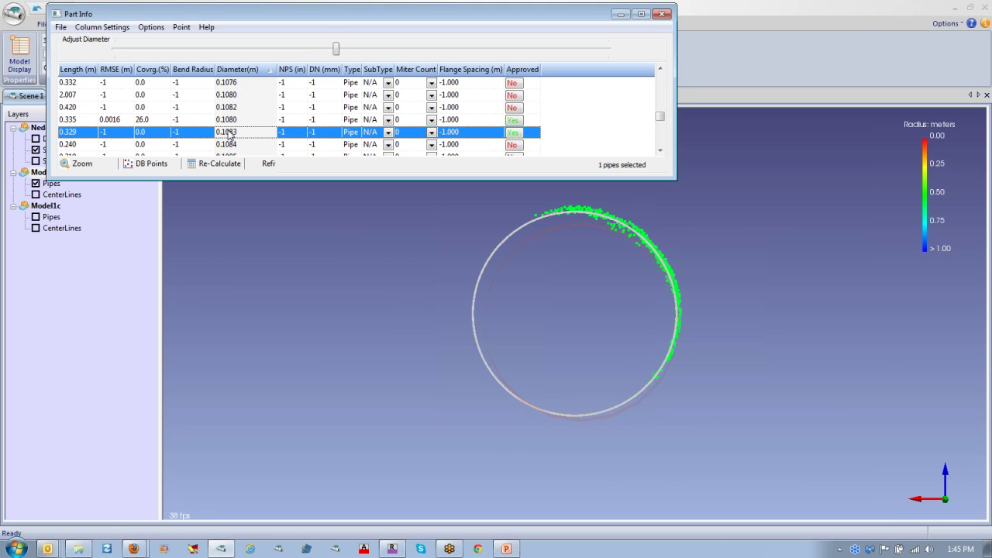
key("Down")
key("Down")
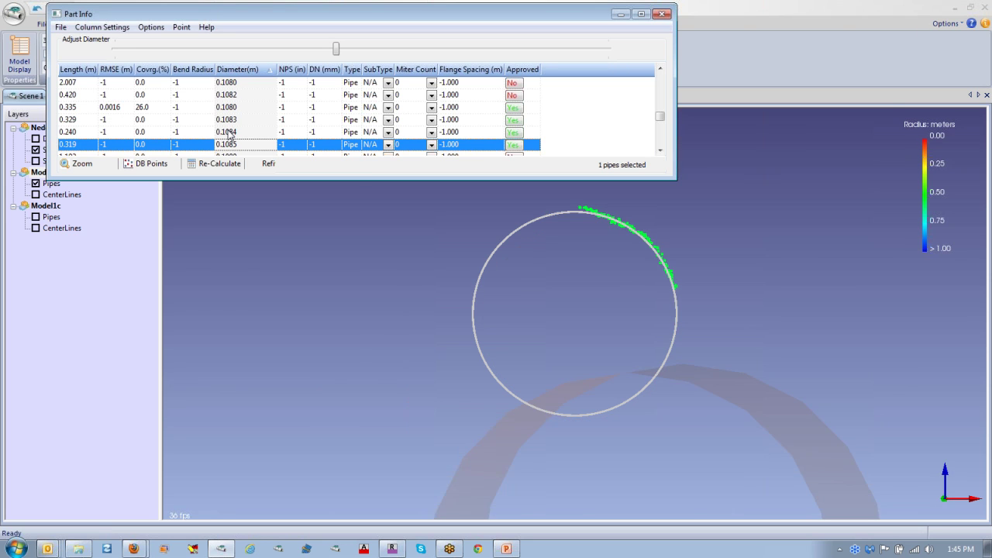
key("Down")
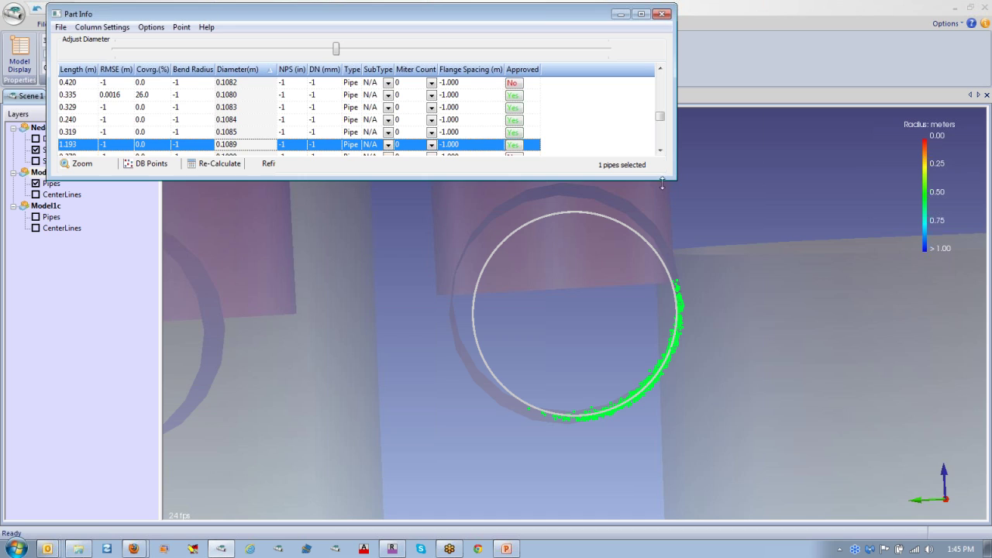
Adjust the 1.193 m long pipe's diameter to 0.1350 m and check the resized pipe against its points
left_click(336, 48)
left_click_drag(338, 48, 468, 48)
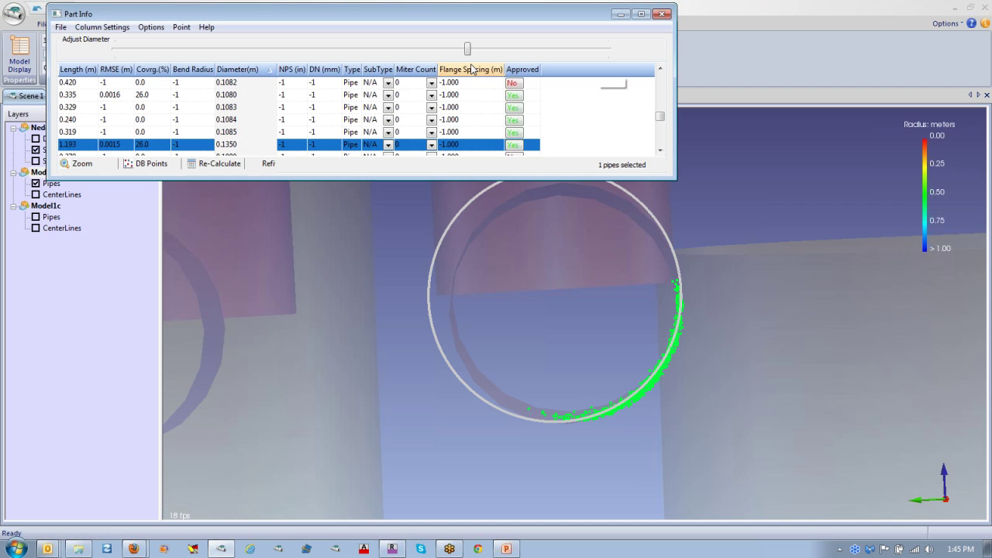
right_click_drag(758, 164, 738, 317)
left_click_drag(737, 316, 675, 325)
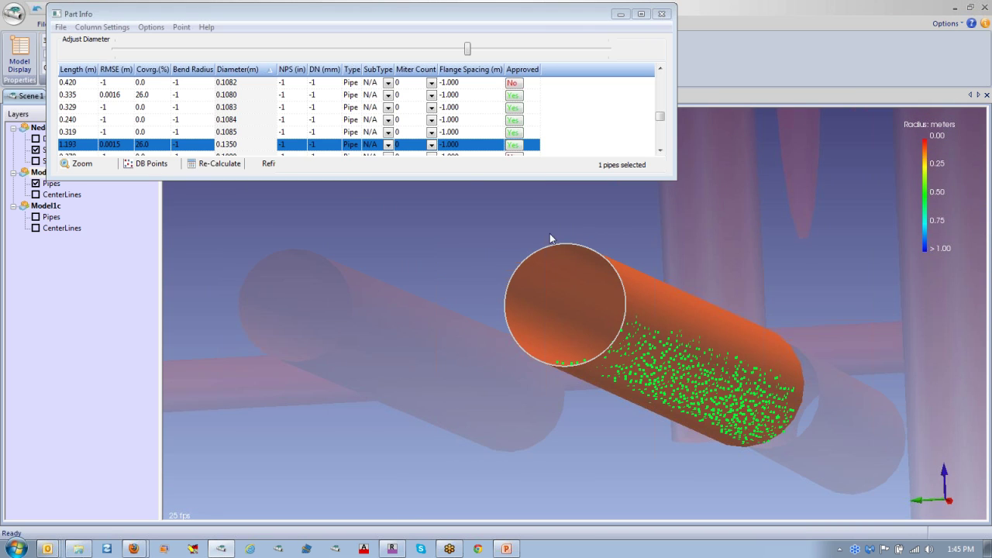
Enlarge the Part Info sheet to show more rows and approve the 0.278 m and 0.180 m long pipes
left_click_drag(549, 180, 550, 264)
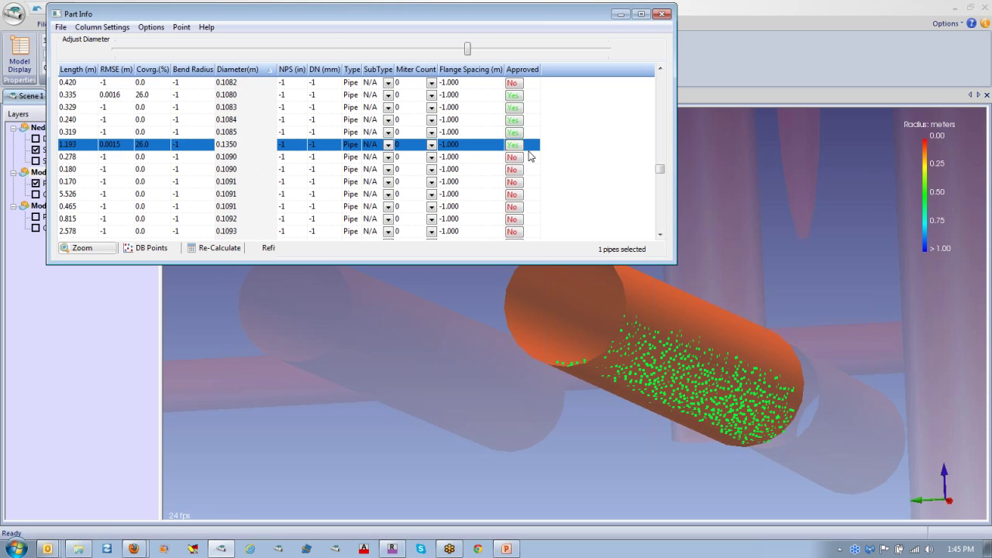
left_click(478, 158)
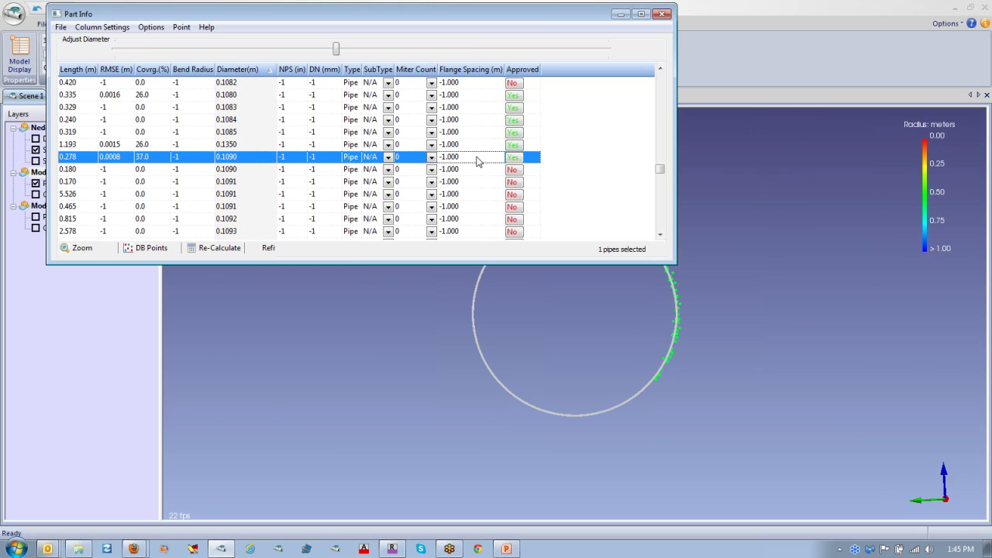
left_click(482, 170)
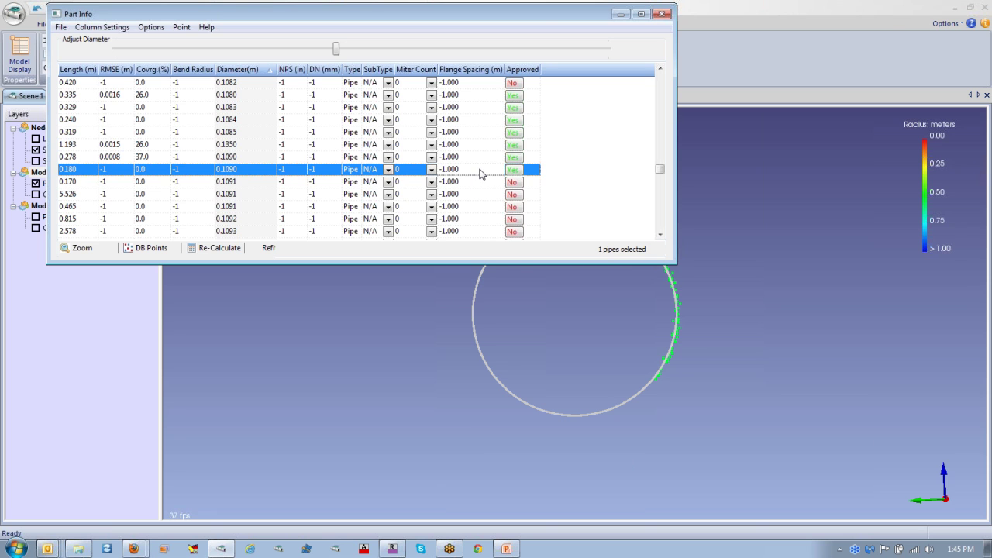
Approve the 0.170 m, 5.526 m, 0.465 m and 0.815 m long pipes and close the Part Info sheet
left_click(476, 183)
key("Down")
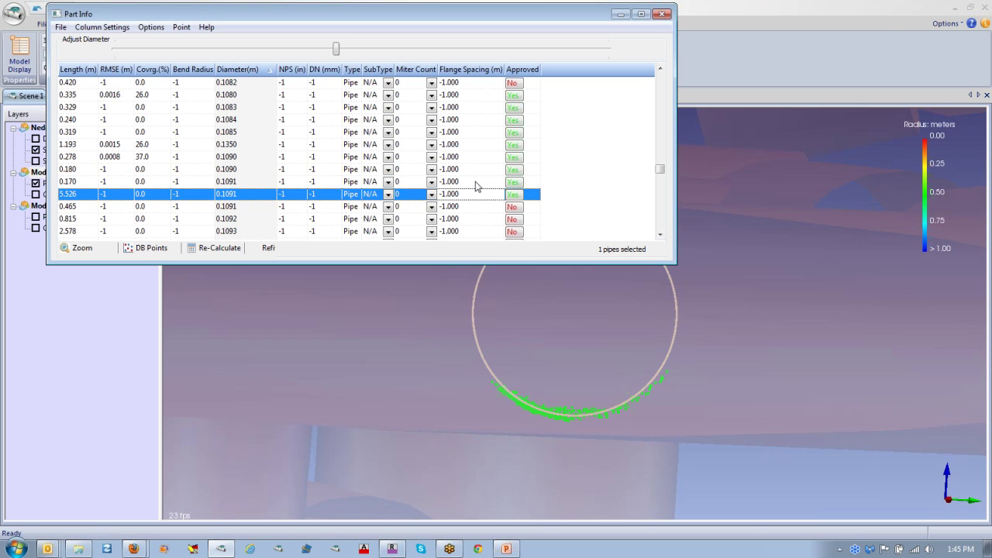
key("Down")
key("Down")
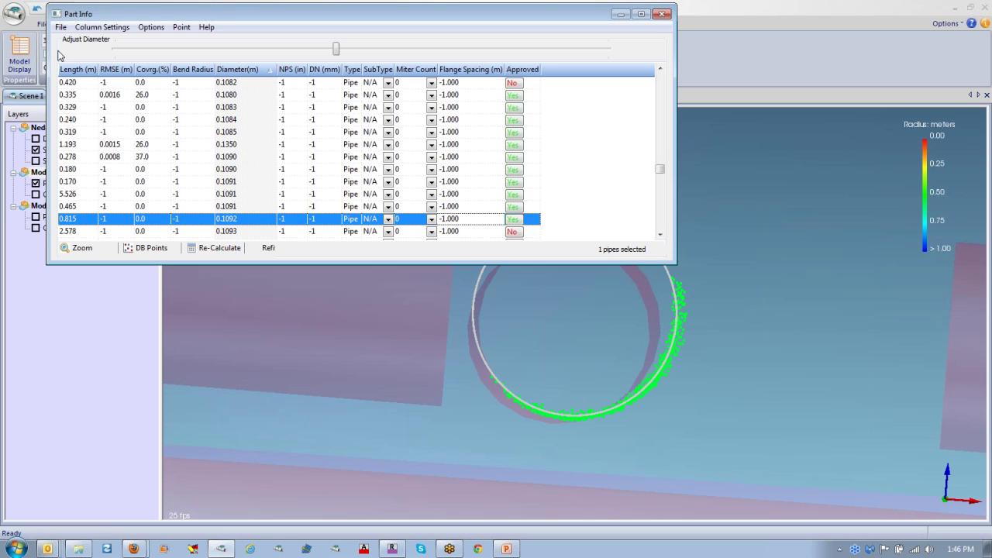
left_click(61, 27)
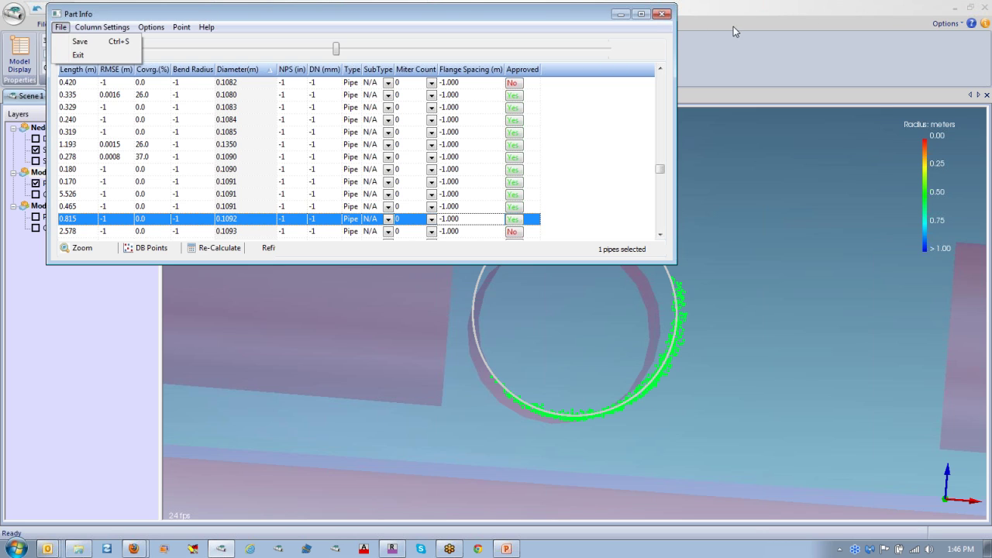
left_click(664, 14)
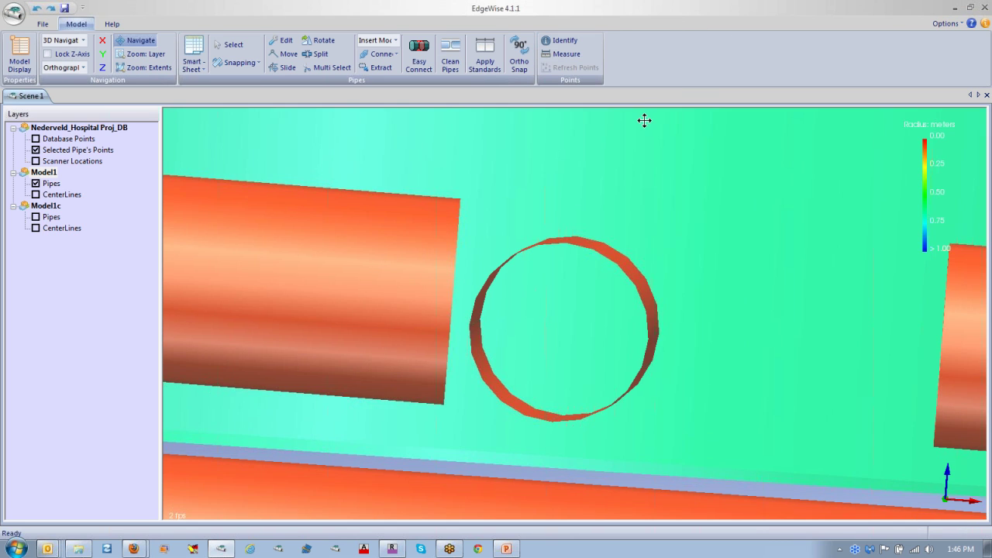
Switch the scene from orthographic to perspective projection and bring the wider pipe network into view
right_click_drag(644, 120, 664, 554)
left_click_drag(589, 503, 465, 303)
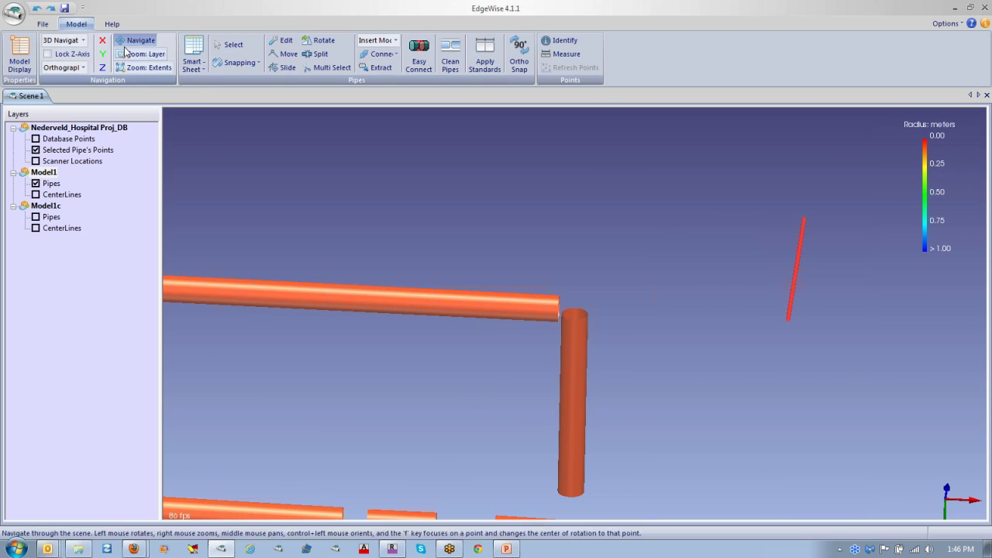
left_click(82, 41)
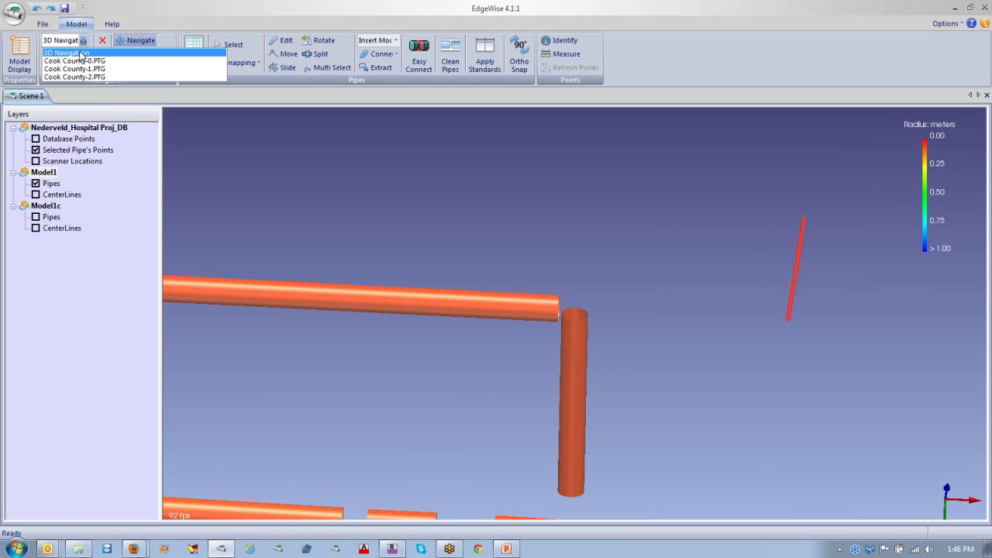
left_click(80, 53)
left_click(82, 68)
left_click(80, 81)
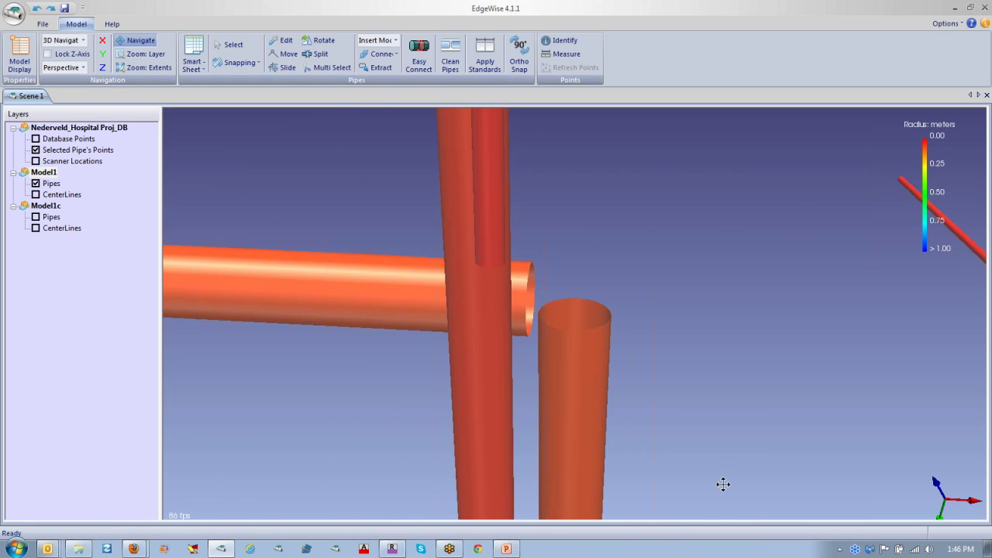
scroll(662, 414, "down", 5)
left_click_drag(558, 310, 597, 314)
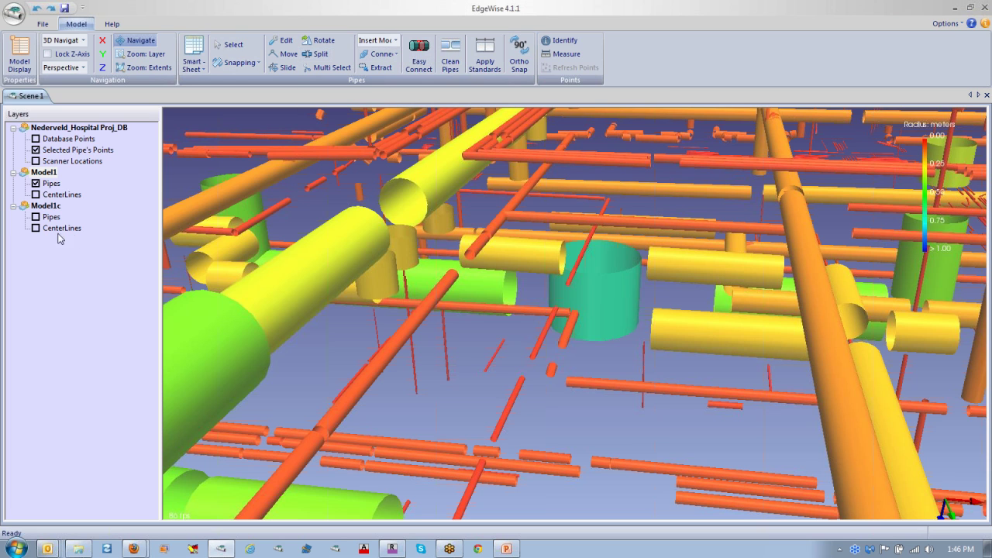
Show the Model1c pipes instead of the Model1 pipes and examine the connected runs from several angles
left_click(44, 172)
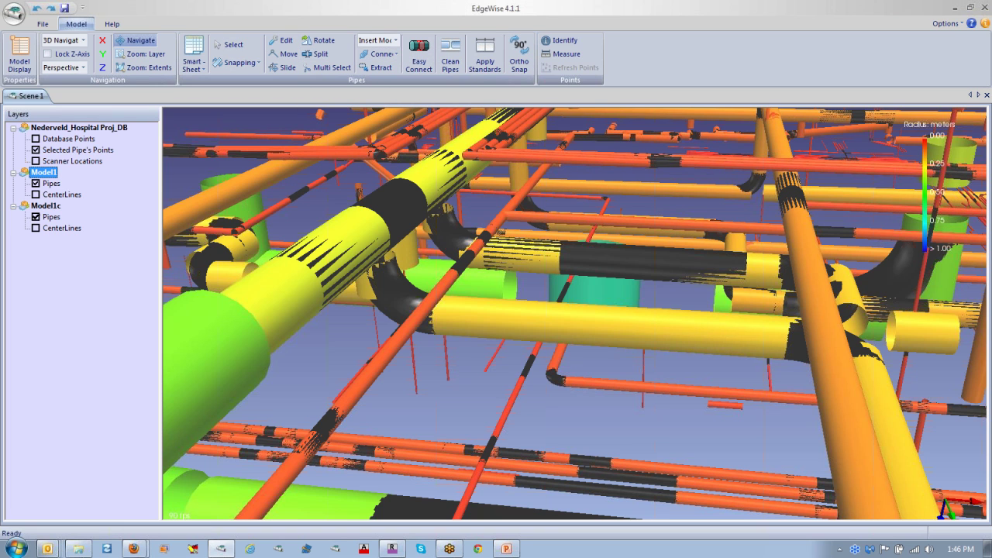
left_click(35, 183)
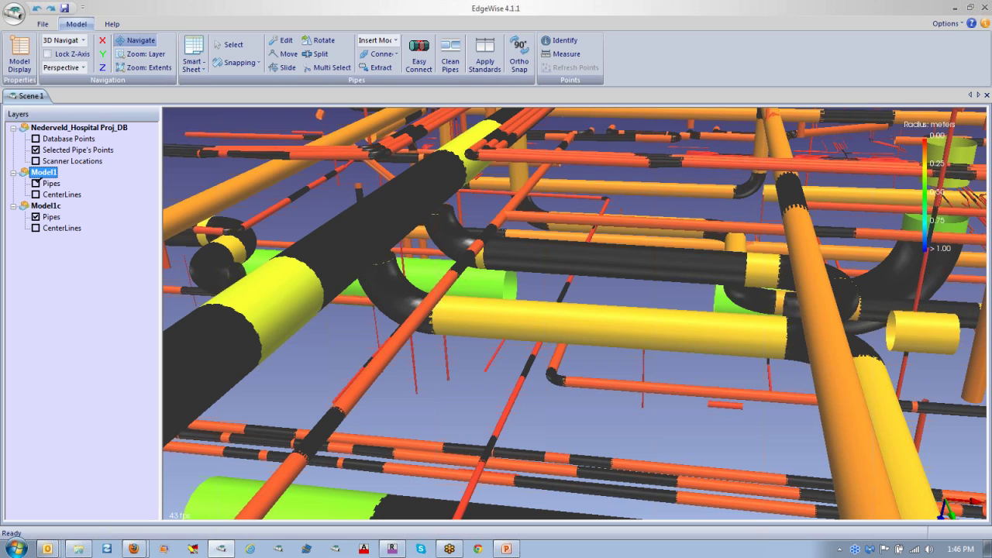
scroll(651, 164, "down", 1)
scroll(651, 164, "down", 5)
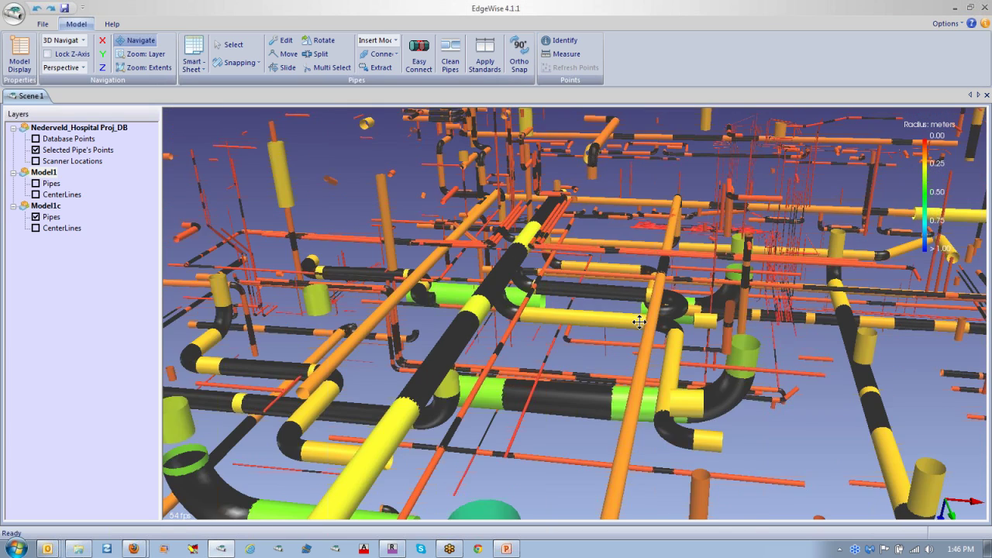
left_click_drag(638, 318, 592, 312)
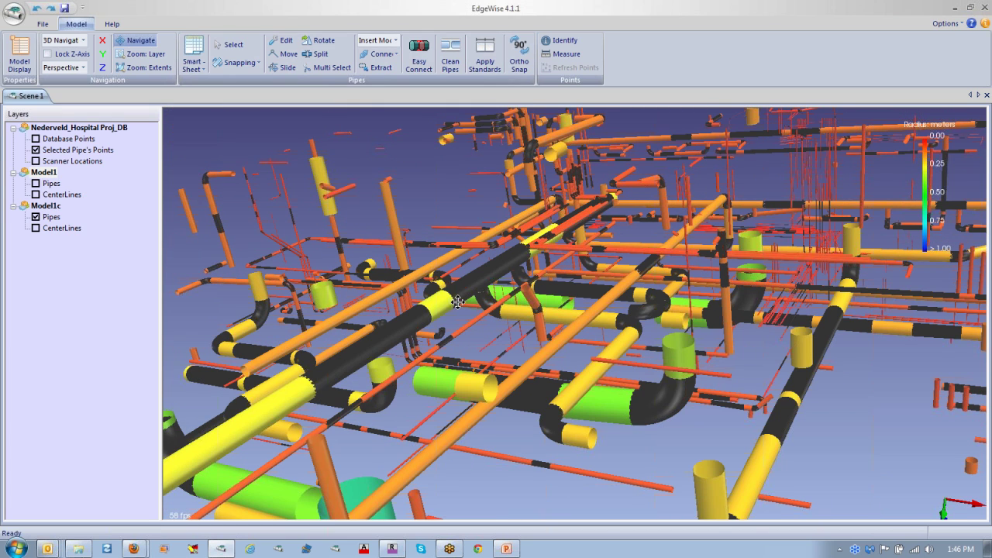
left_click_drag(609, 419, 491, 439)
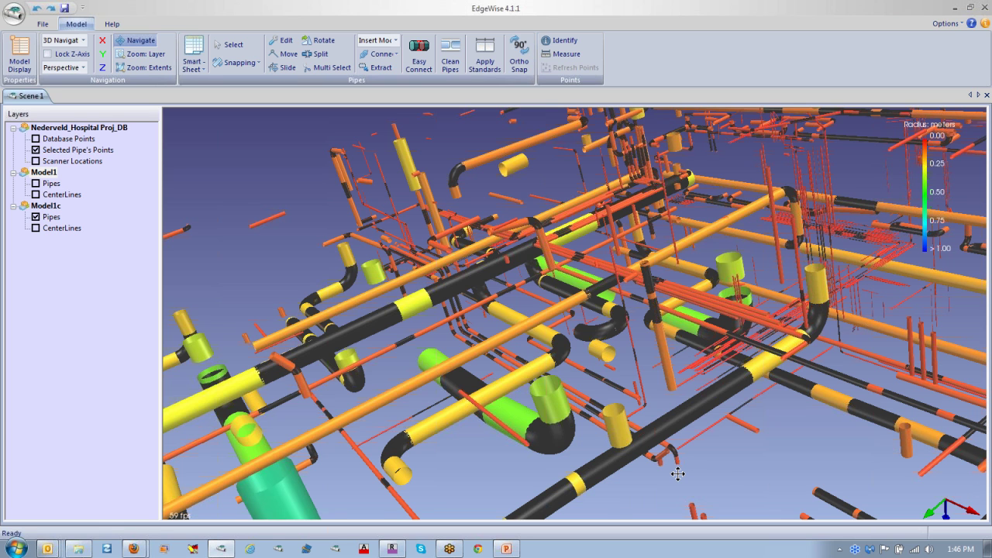
left_click_drag(677, 474, 669, 451)
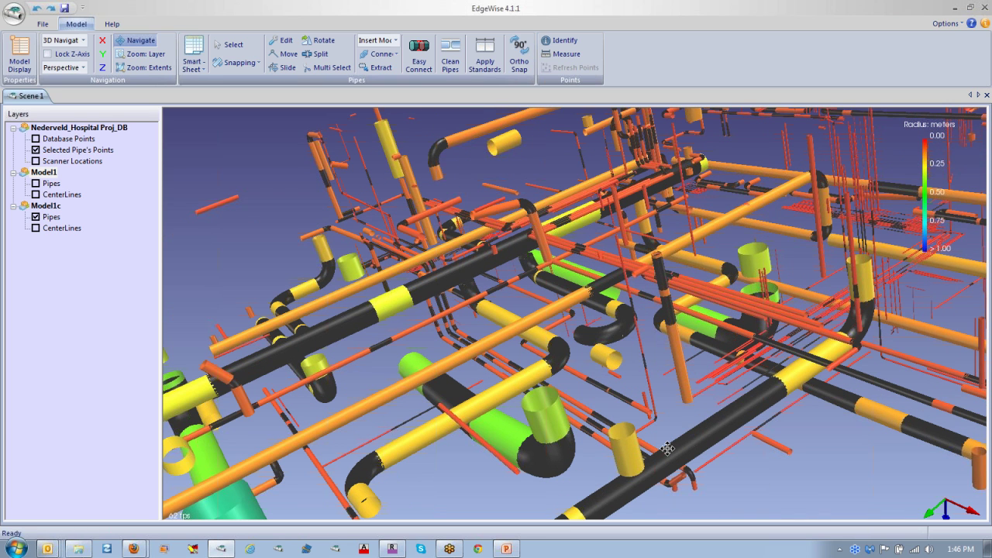
left_click_drag(493, 383, 501, 382)
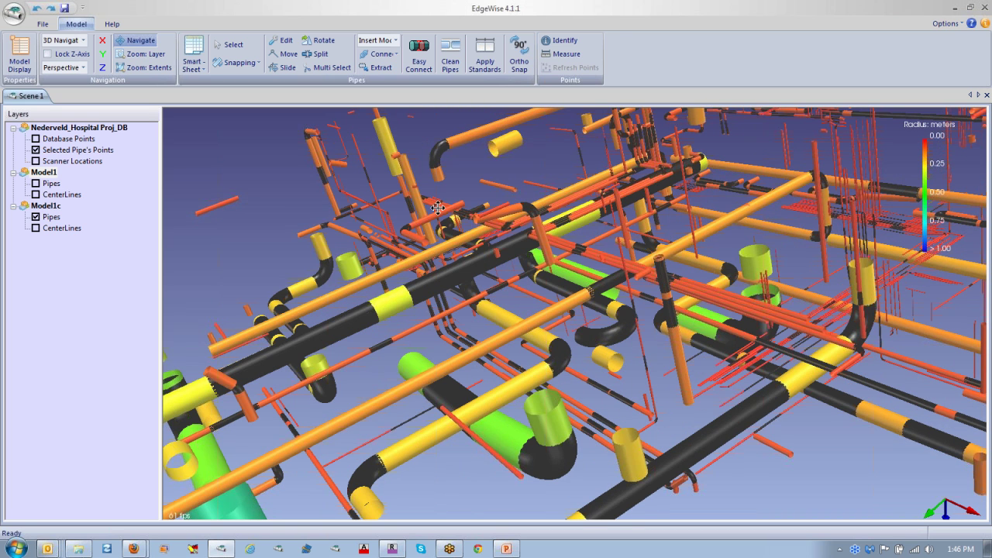
Run Clean Pipes on Model1c, merging collinear pipes with a tolerance of 0.0100 m
left_click(457, 64)
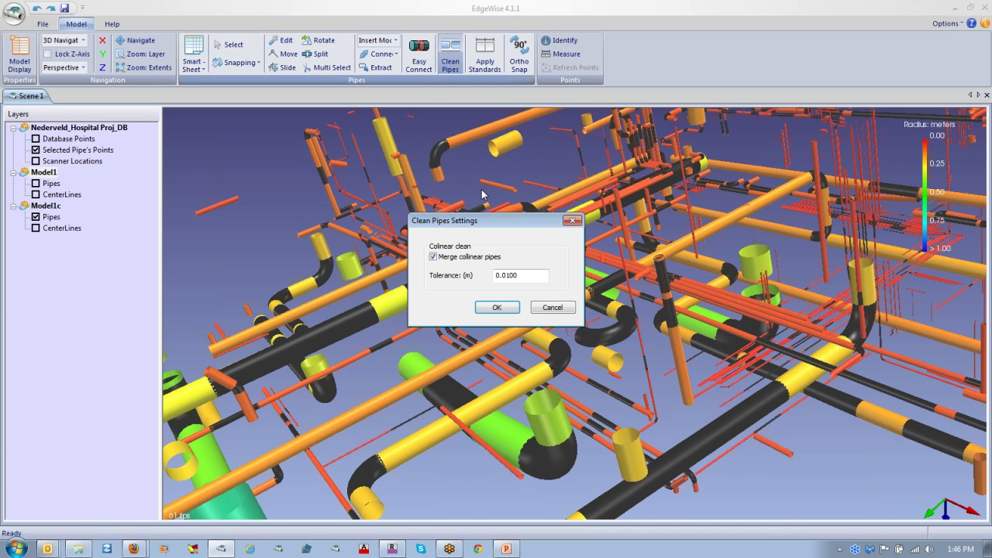
left_click(493, 308)
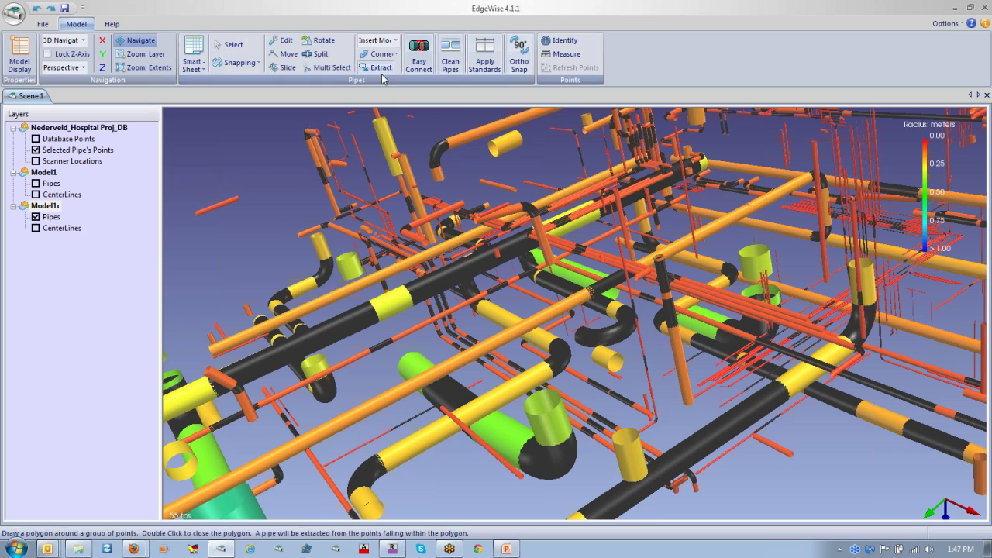
left_click(455, 59)
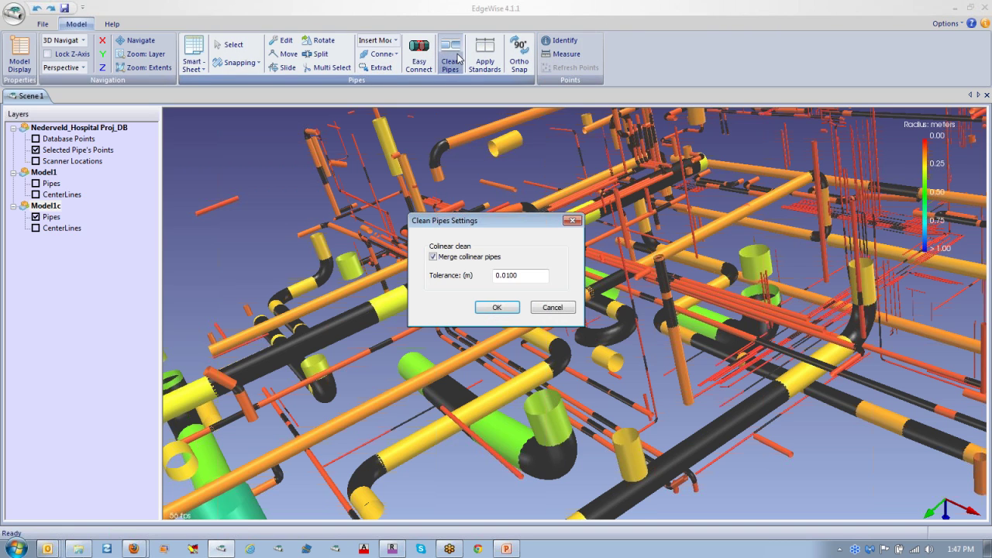
left_click(494, 309)
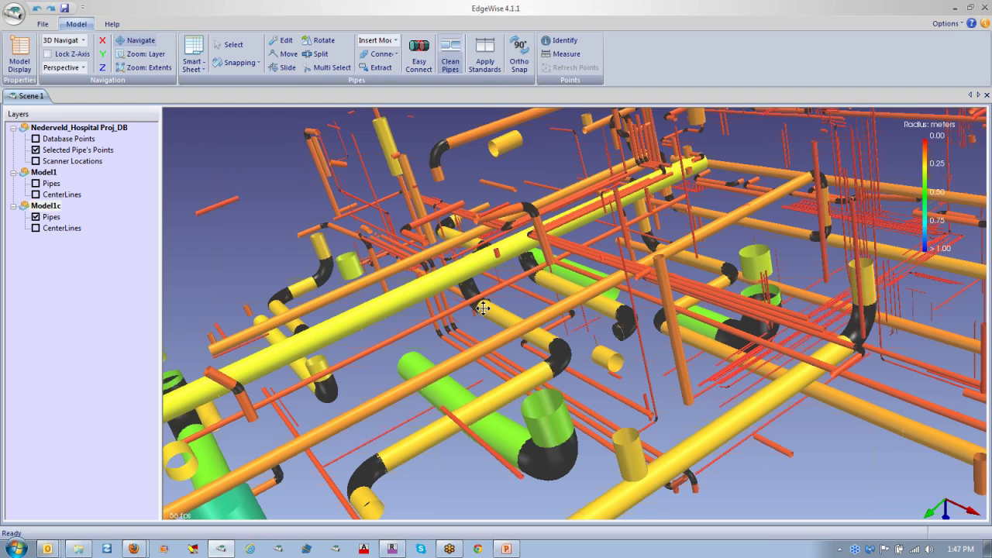
Open the Chain Info smart sheet, select the 0.3980 m diameter run and look at its Revit Family options
right_click_drag(592, 229, 600, 301)
left_click(194, 65)
left_click(209, 96)
left_click(686, 378)
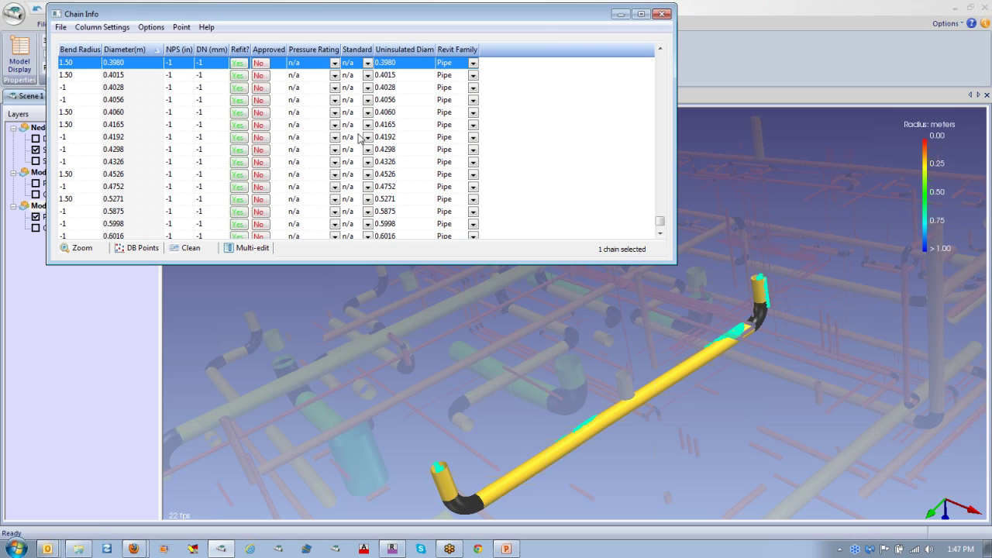
left_click(474, 64)
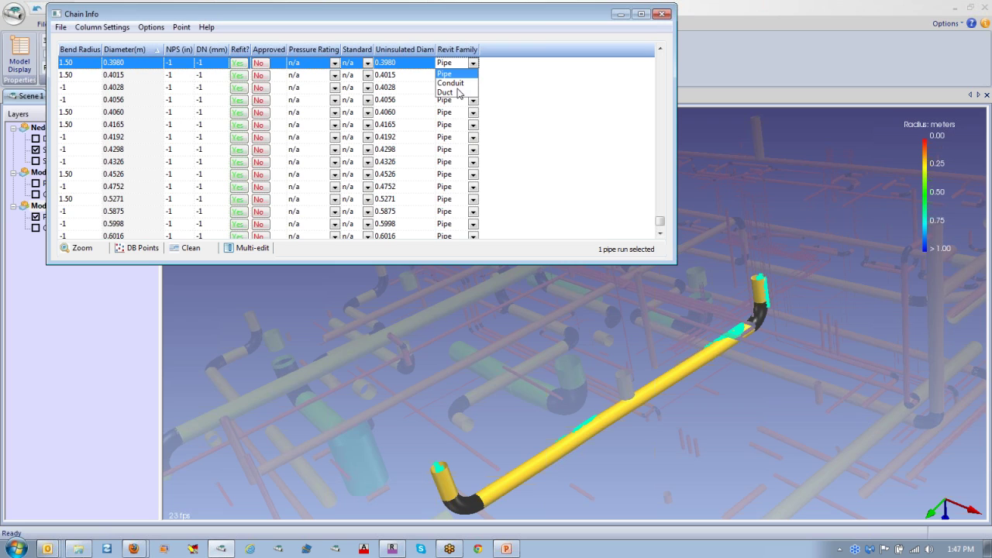
left_click(521, 83)
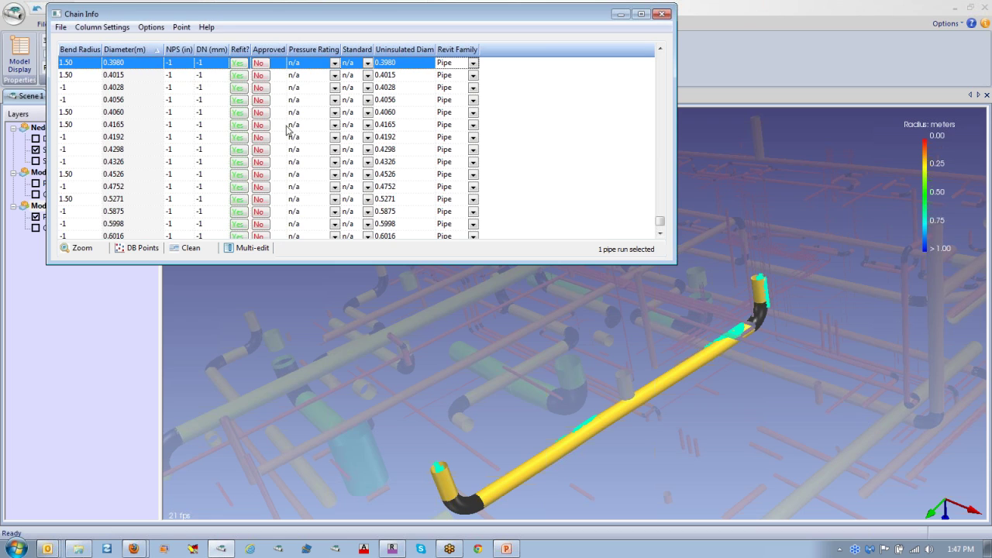
Select all pipe runs from 1.3036 m down to 0.1757 m in diameter and set their Revit Family to Duct
scroll(661, 222, "down", 2)
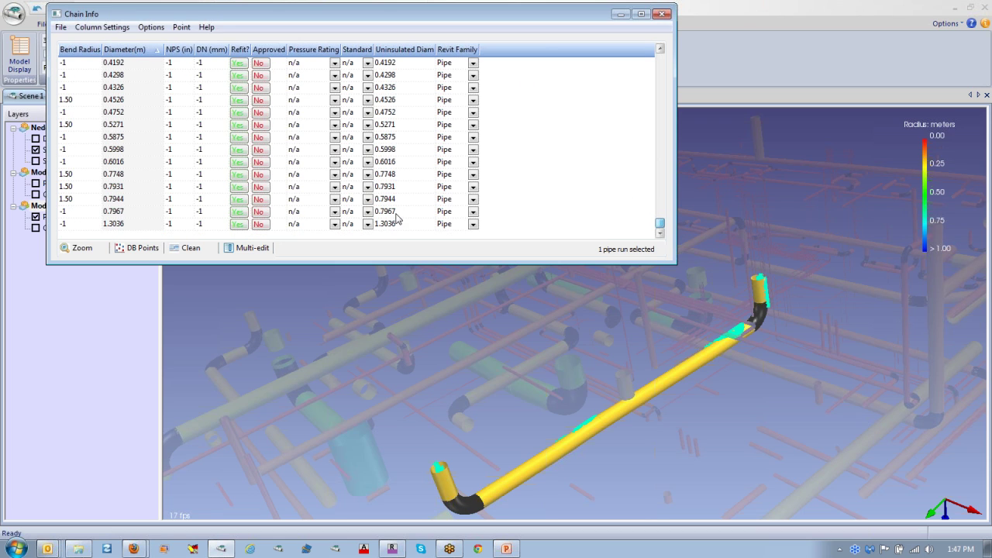
left_click(148, 226)
left_click_drag(659, 224, 659, 204)
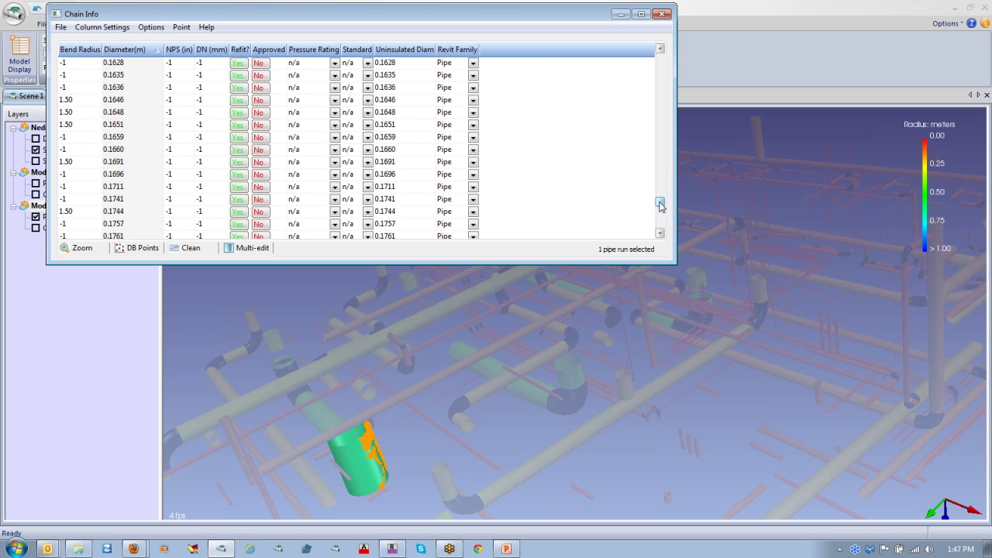
left_click(132, 224, "shift")
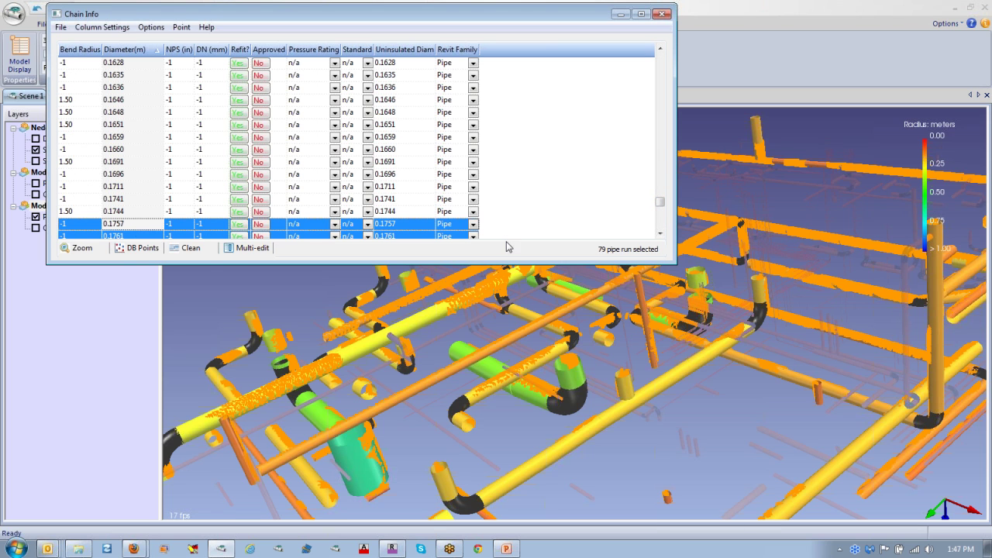
left_click(250, 248)
left_click(410, 124)
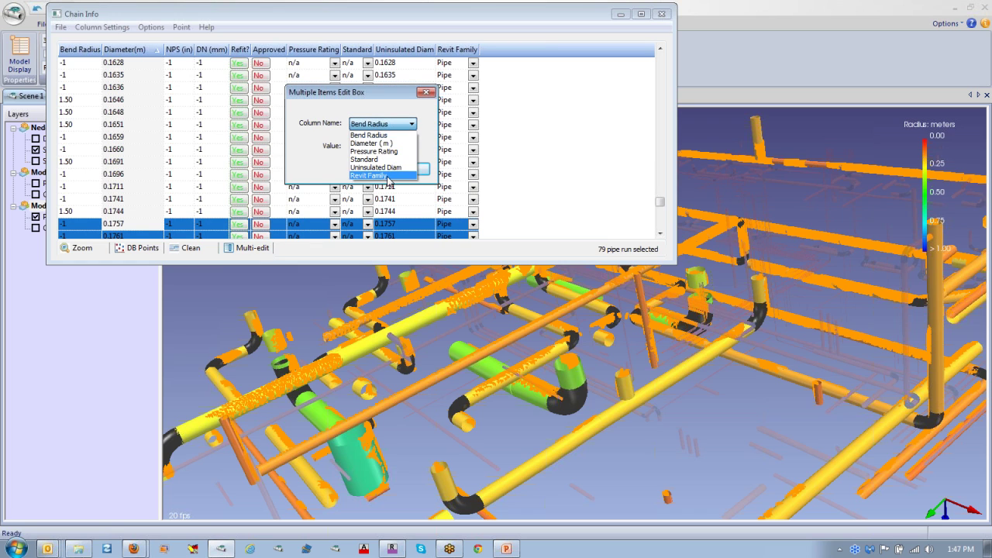
left_click(384, 175)
left_click(403, 149)
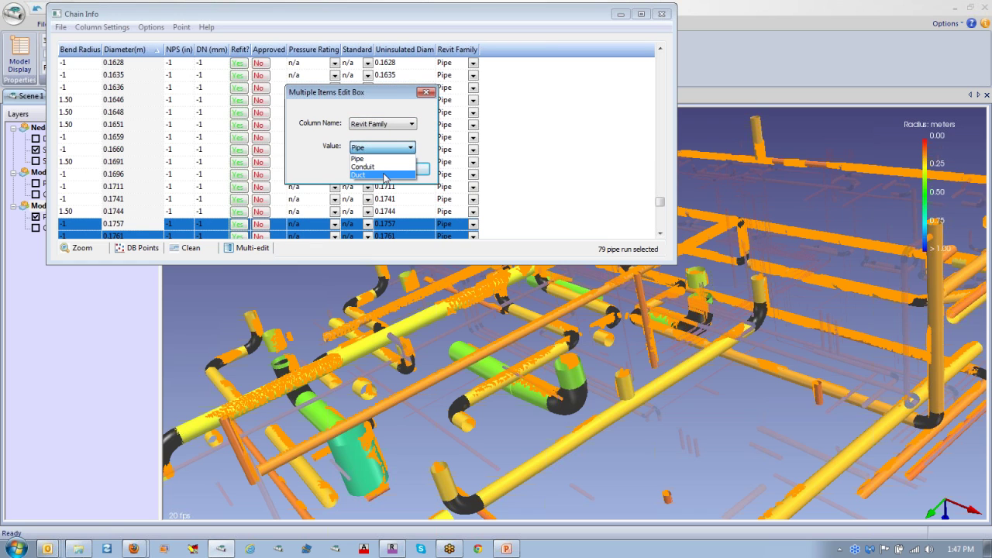
left_click(387, 174)
left_click(388, 174)
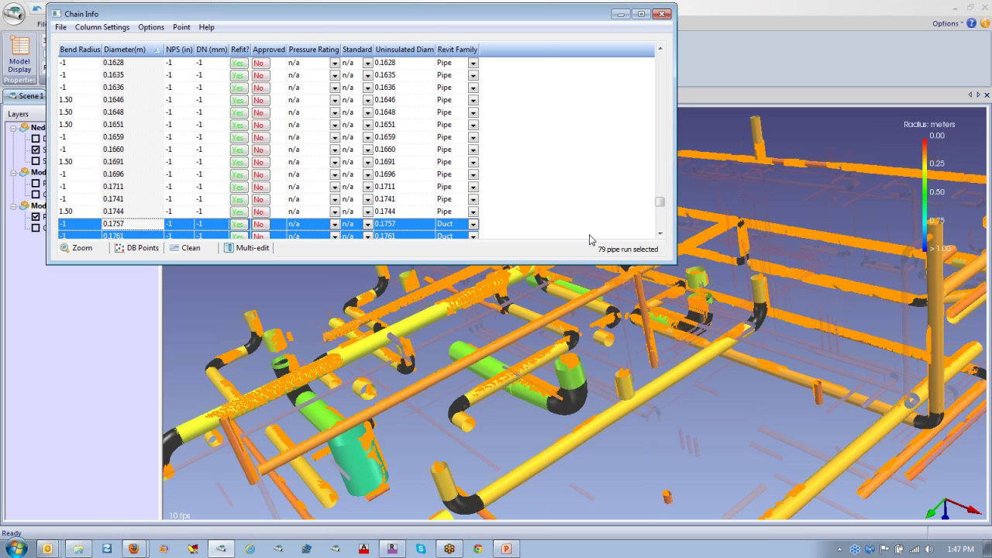
Select all pipe runs from 0.0098 m up to 0.0385 m in diameter, set their Revit Family to Conduit and close Chain Info
left_click_drag(660, 206, 659, 59)
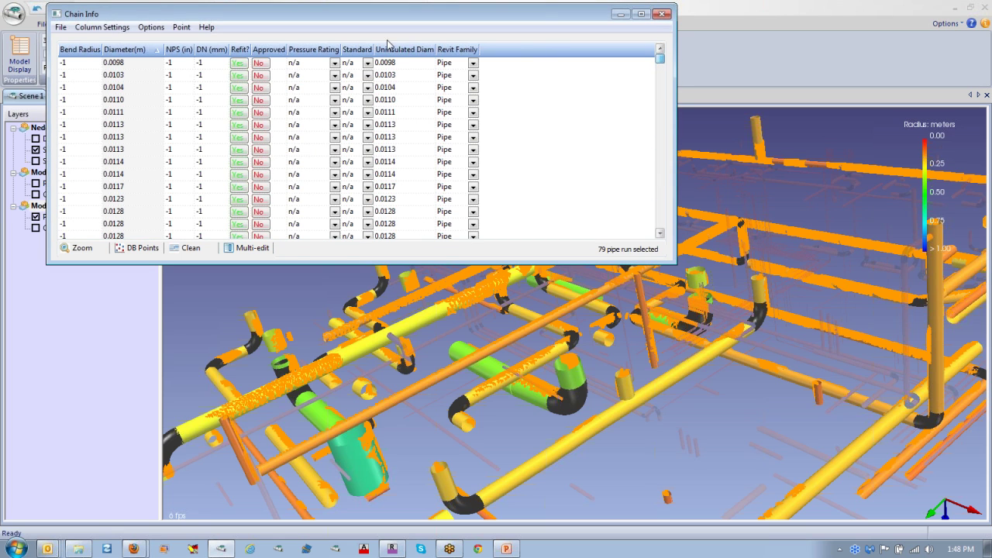
left_click(402, 67)
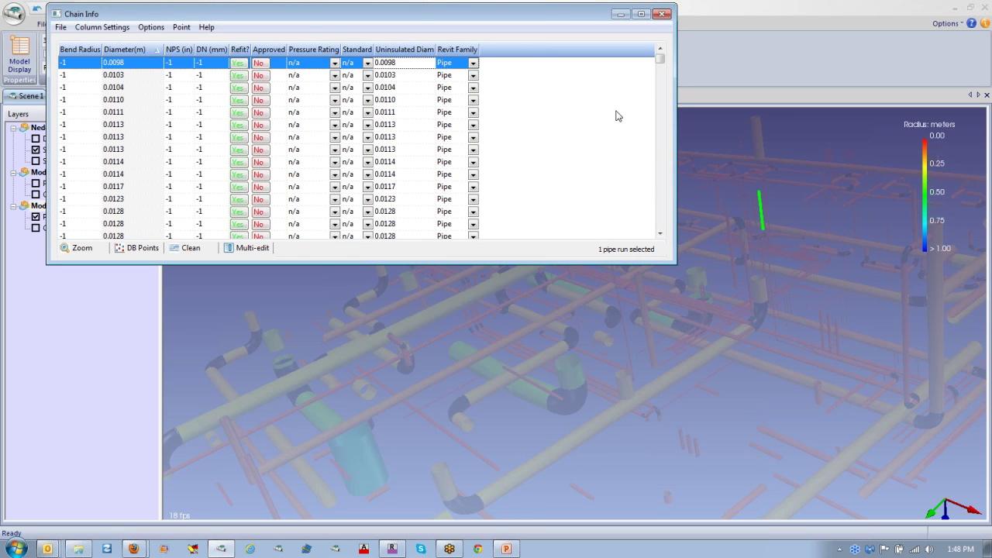
left_click(660, 67)
left_click_drag(661, 67, 663, 142)
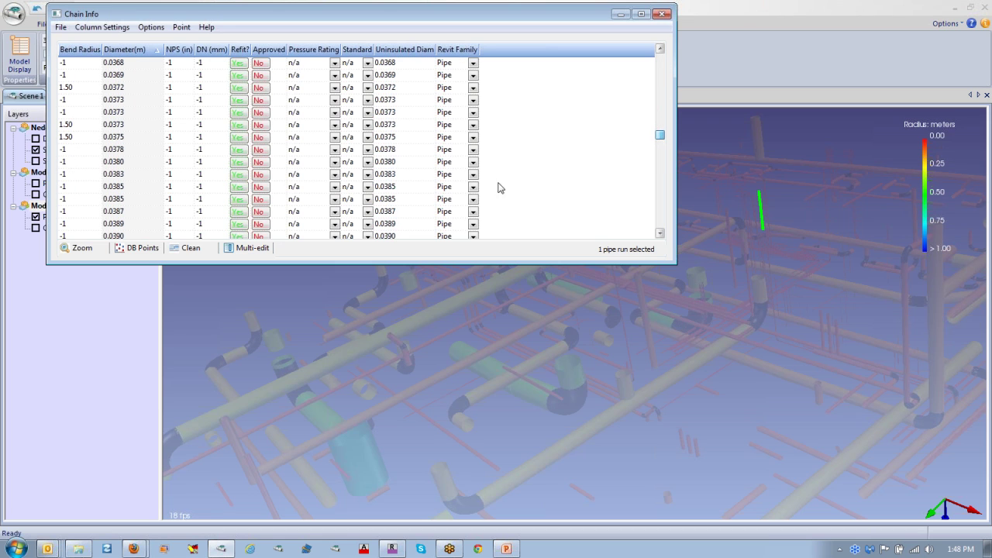
left_click(409, 199, "shift")
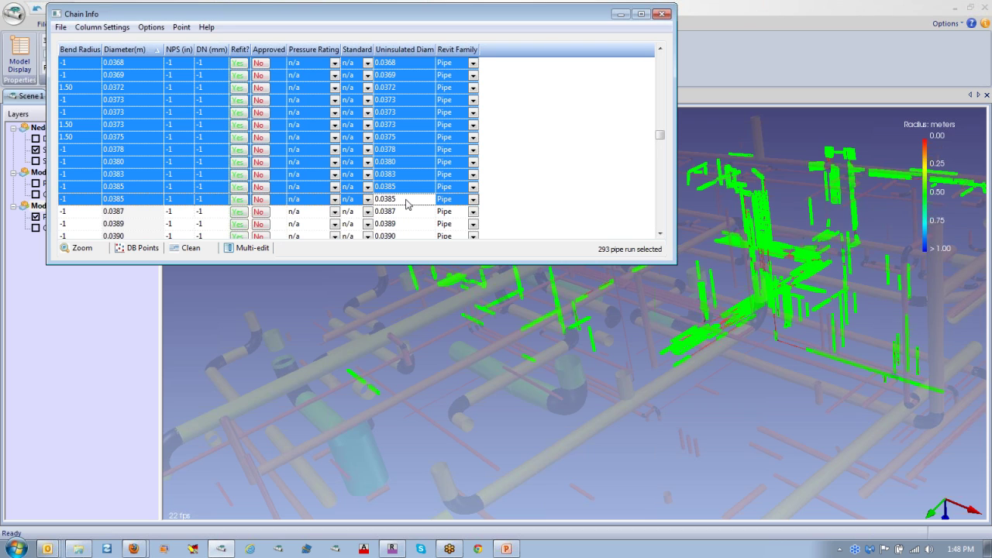
left_click(229, 254)
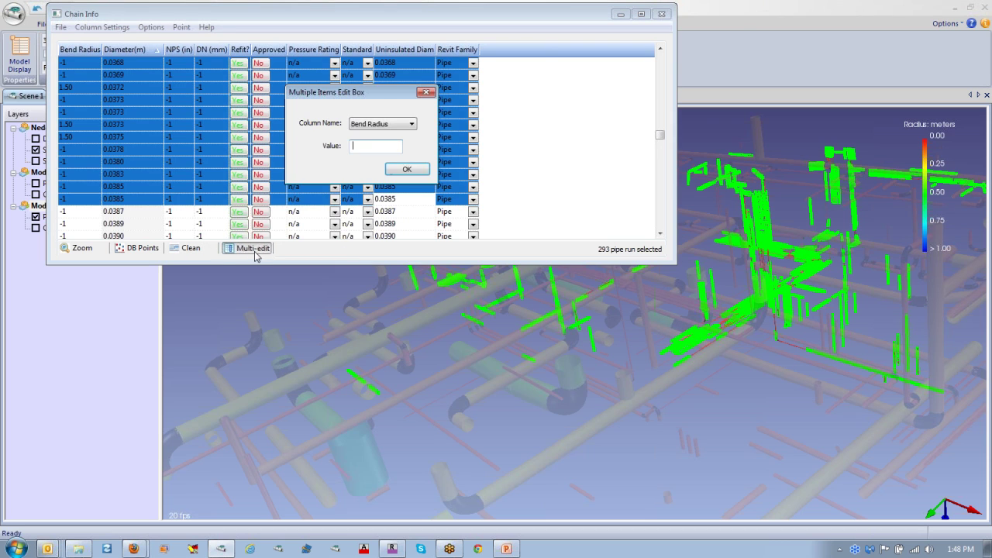
left_click(410, 124)
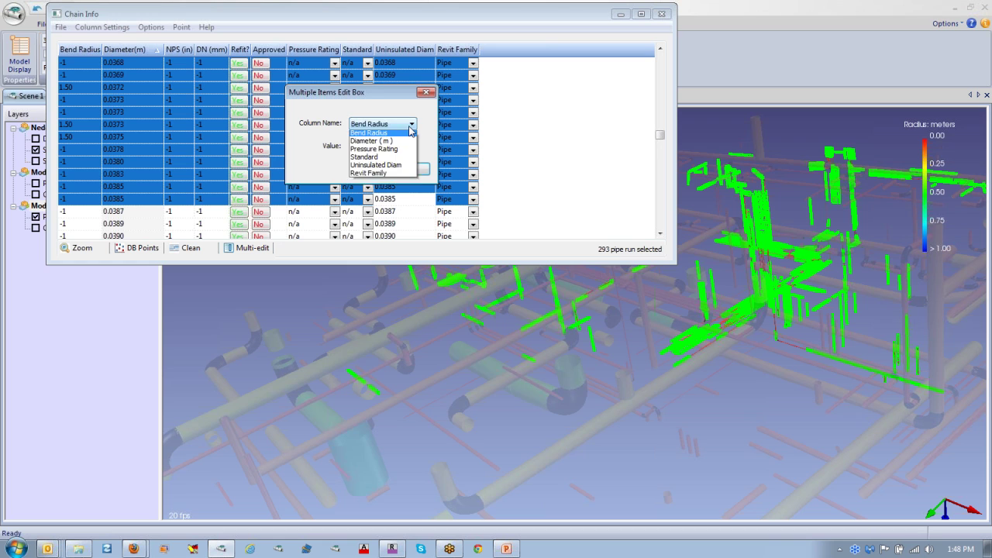
left_click(387, 179)
left_click(389, 149)
left_click(392, 164)
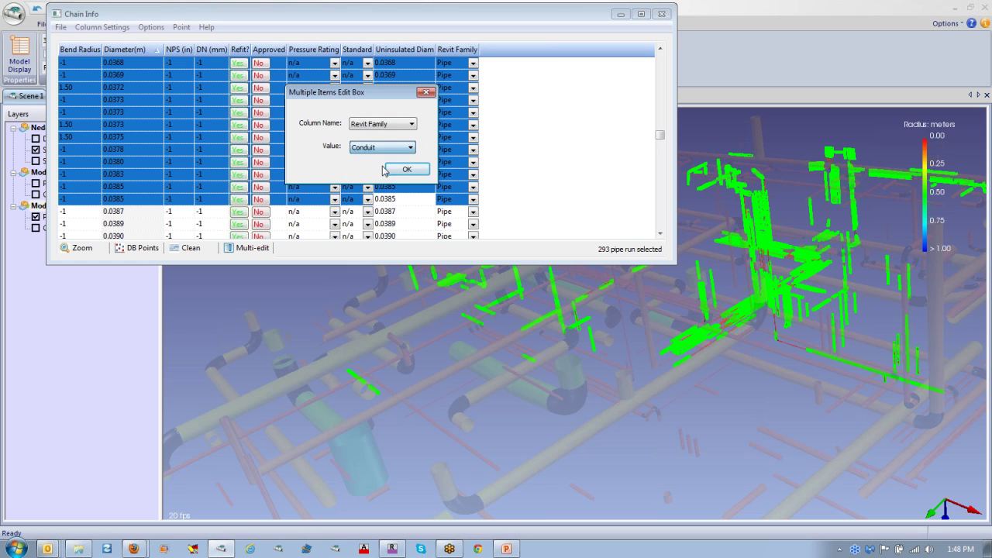
left_click(409, 169)
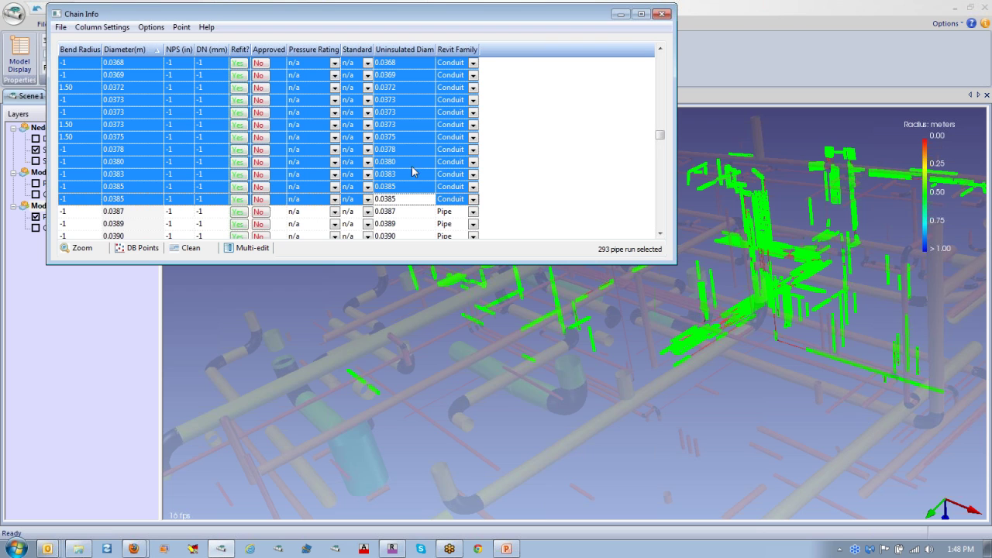
left_click(661, 16)
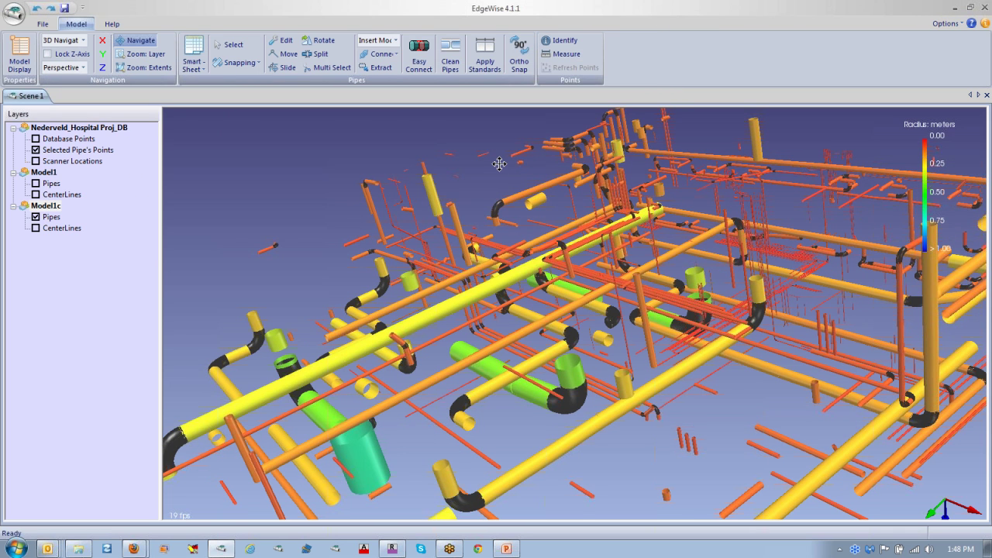
Look at the Revit version and export options for opening the model in Revit, without transferring it
scroll(499, 163, "down", 5)
left_click(42, 24)
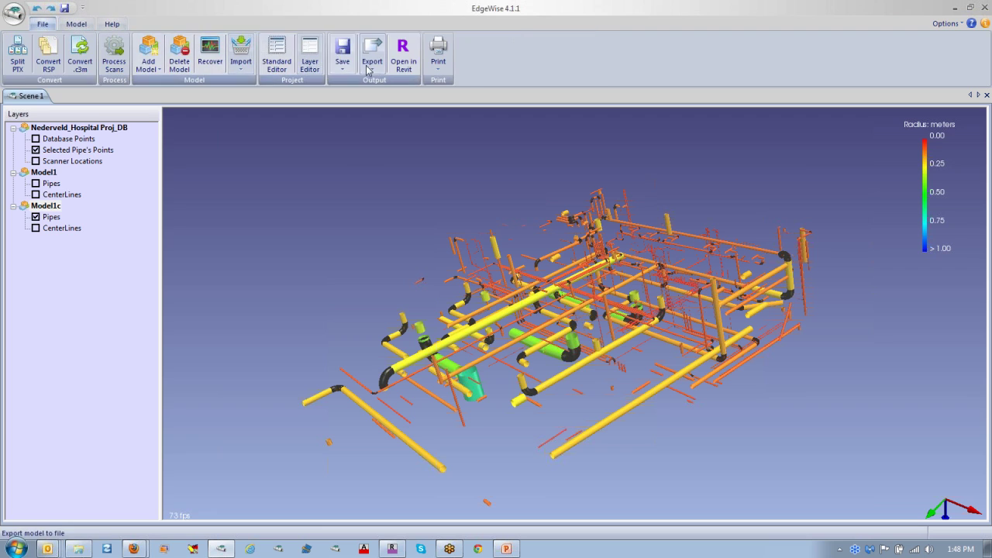
left_click(401, 58)
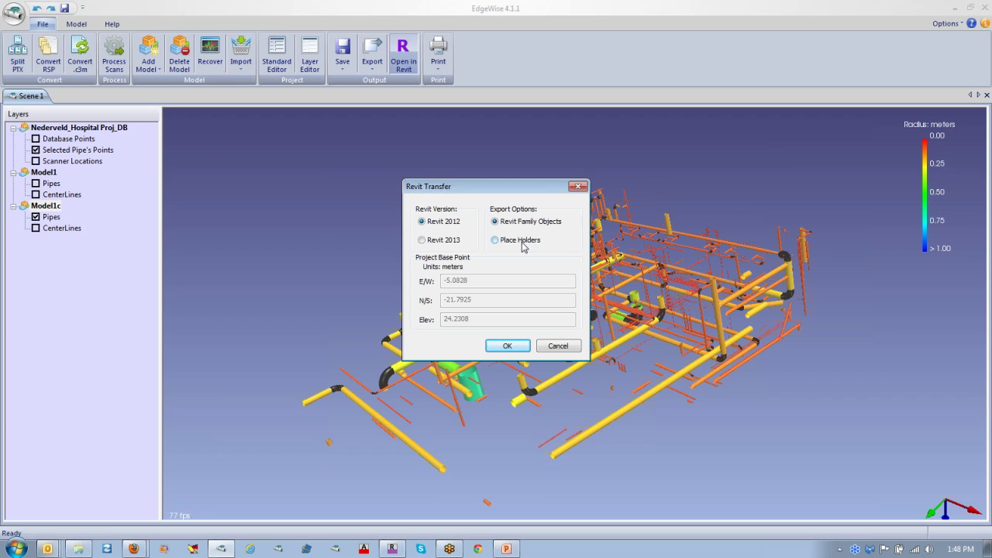
left_click(559, 347)
left_click(558, 346)
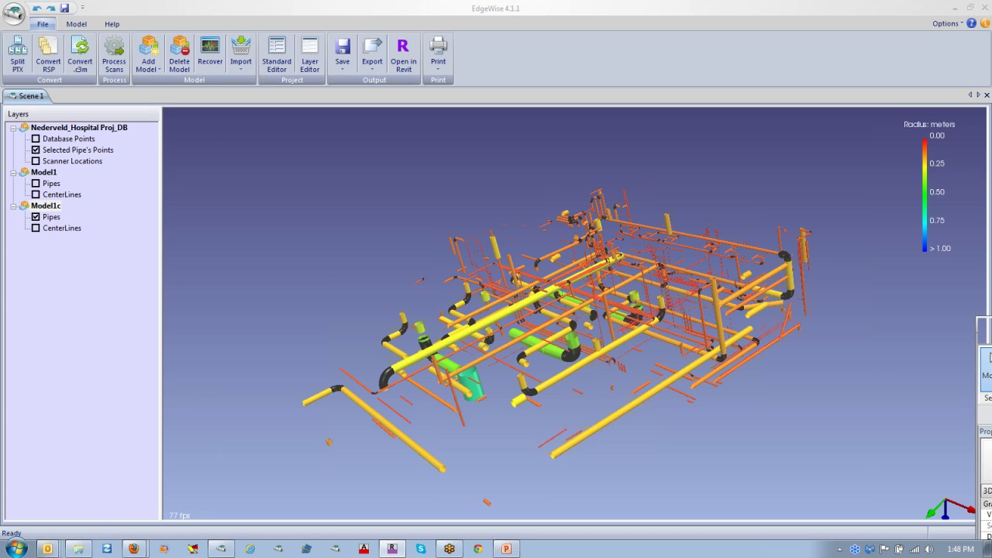
Switch to the families.rvt 3D view in Revit and inspect the properties of a large round duct
left_click_drag(991, 324, 483, 1)
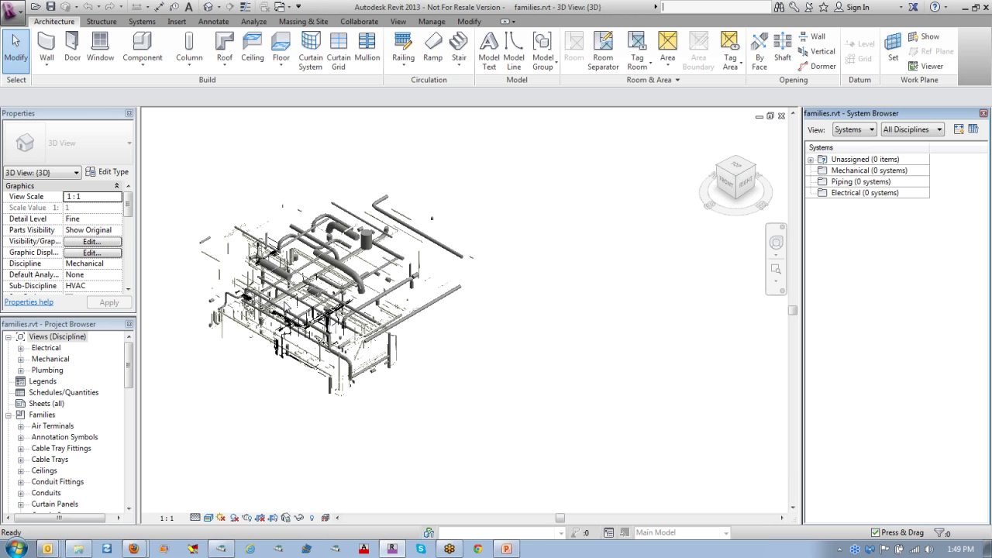
scroll(329, 289, "up", 5)
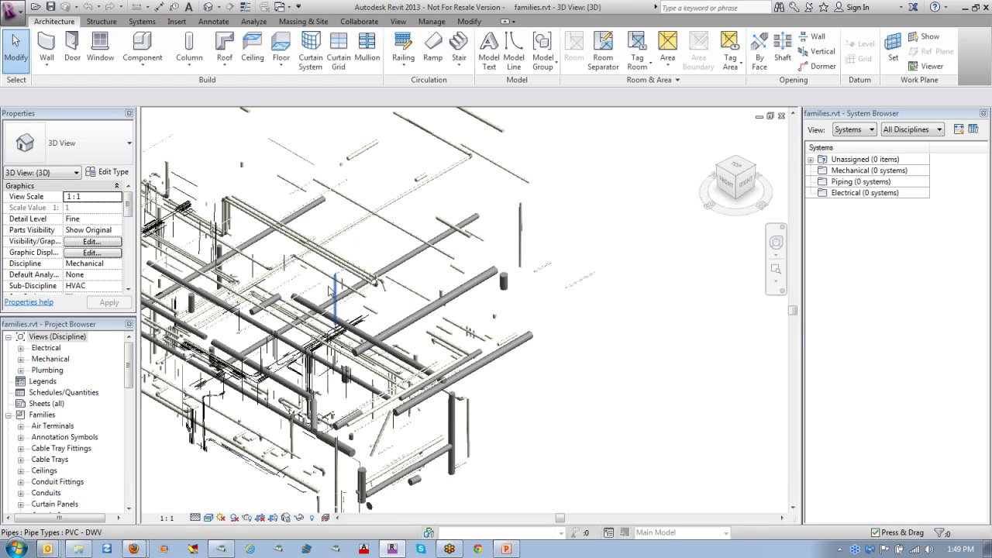
scroll(350, 285, "up", 1)
mouse_move(474, 308)
middle_mouse_down()
mouse_move(522, 312)
mouse_move(545, 370)
mouse_move(484, 233)
mouse_move(535, 186)
middle_mouse_up()
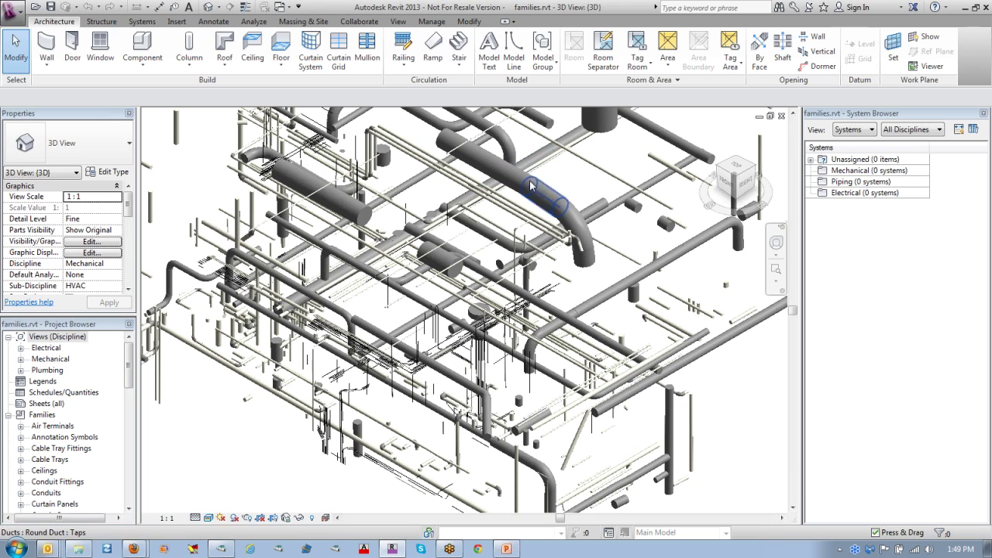
left_click(535, 186)
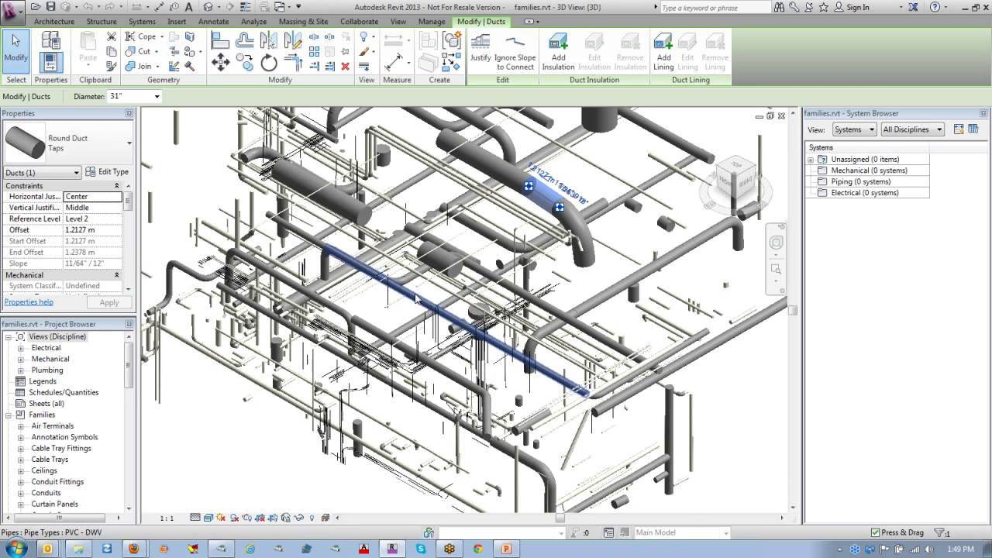
Inspect the properties of a vertical PVC - DWV pipe and a conduit without fittings in the families model
scroll(404, 295, "up", 1)
scroll(404, 294, "up", 4)
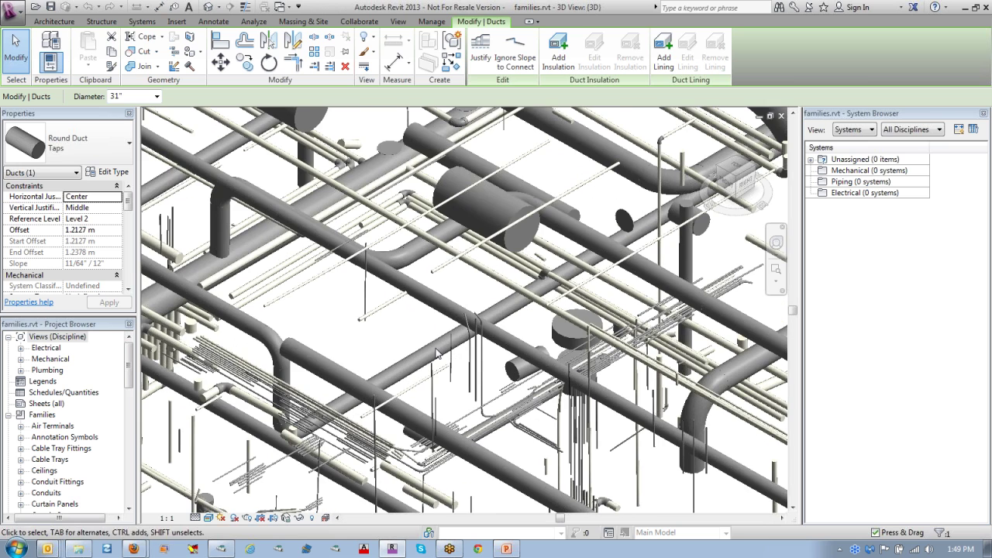
left_click(663, 403)
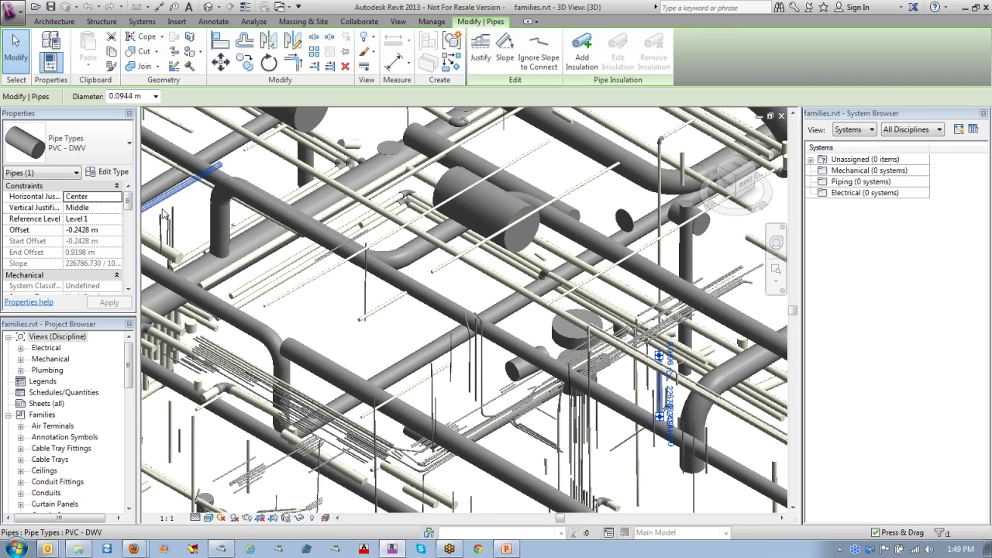
scroll(361, 359, "down", 1)
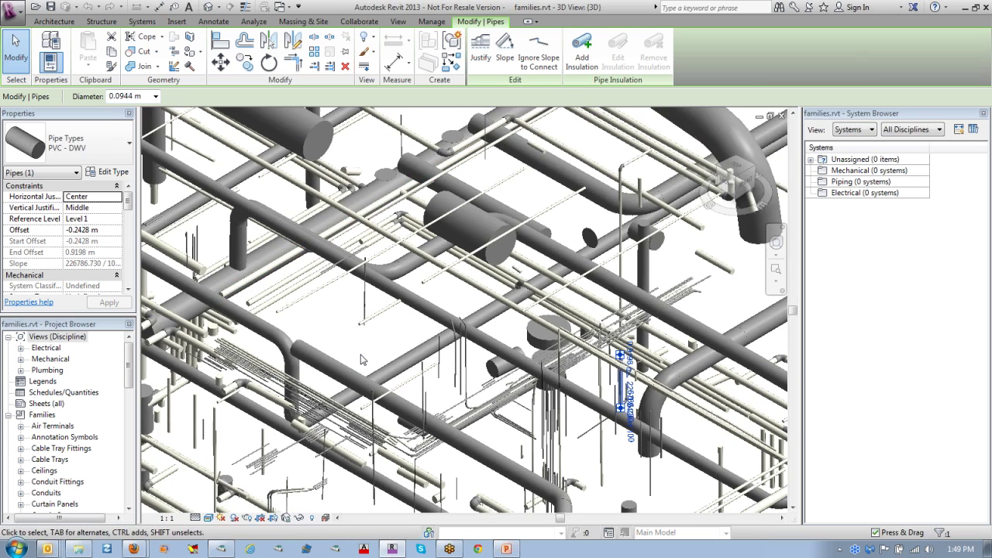
left_click(310, 390)
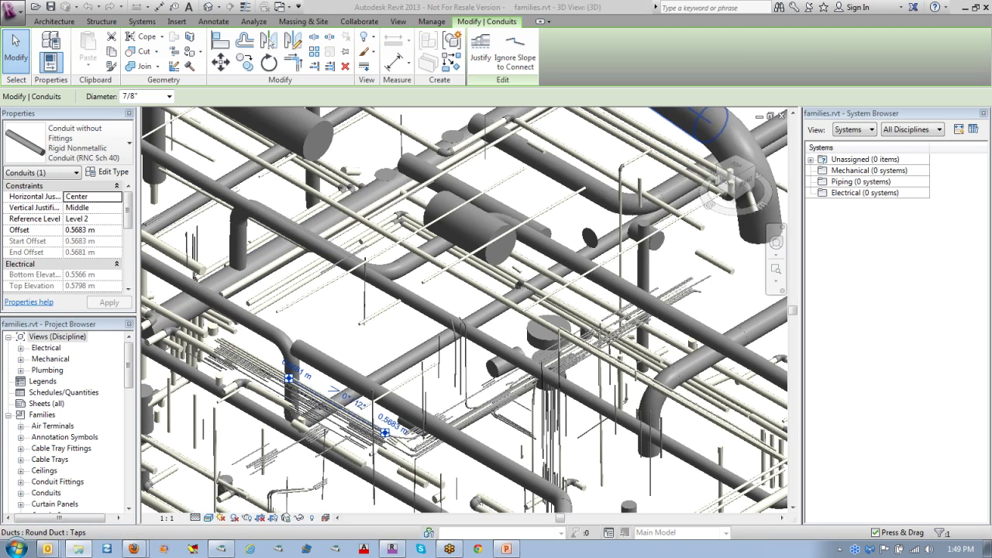
key("Escape")
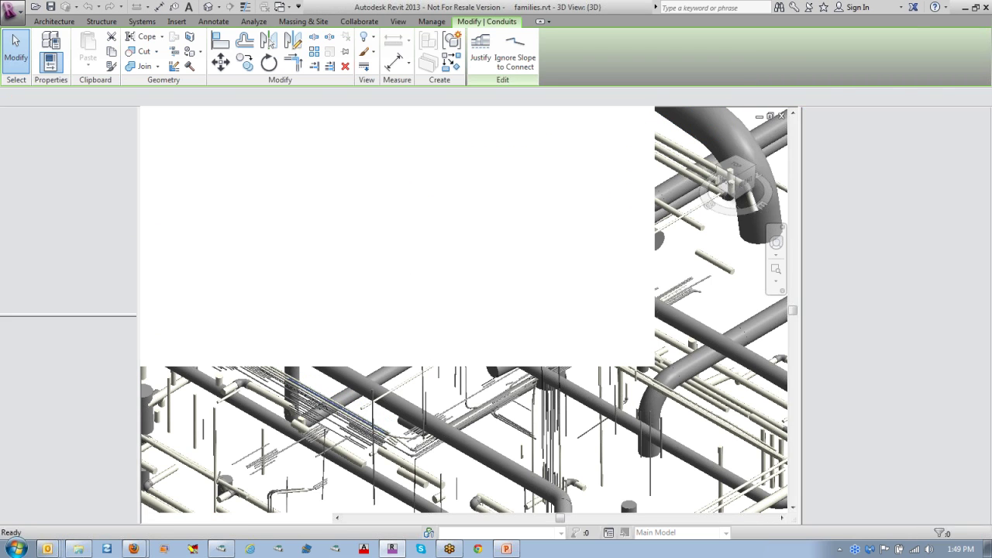
Examine the single-line pipe and duct placeholders in the placeholders.rvt 3D view from close up and from several angles
scroll(436, 358, "up", 5)
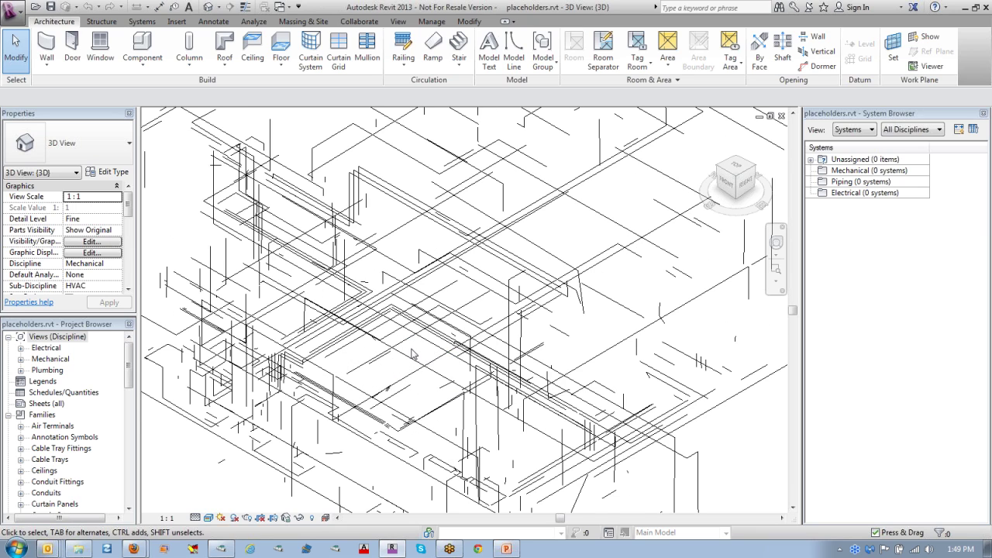
scroll(418, 358, "up", 3)
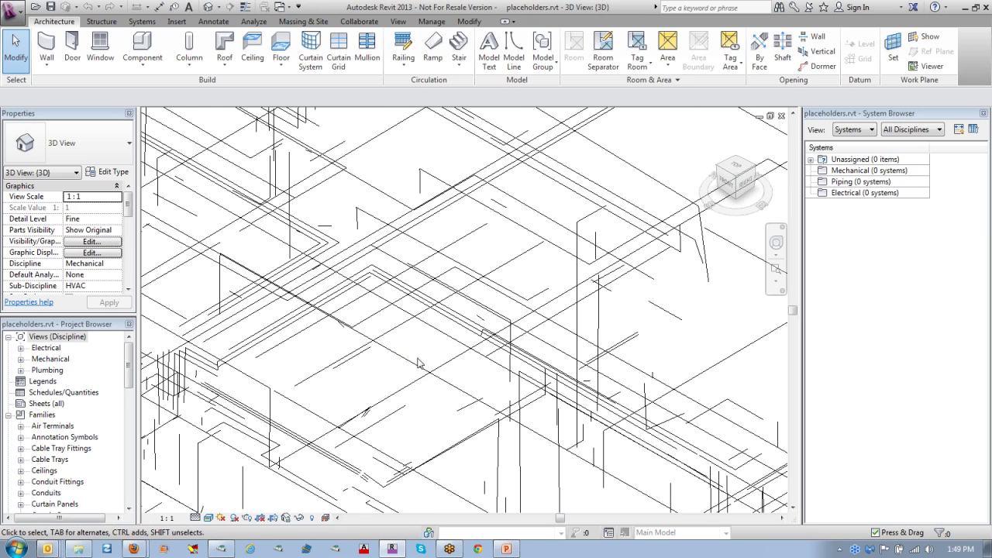
scroll(415, 365, "up", 2)
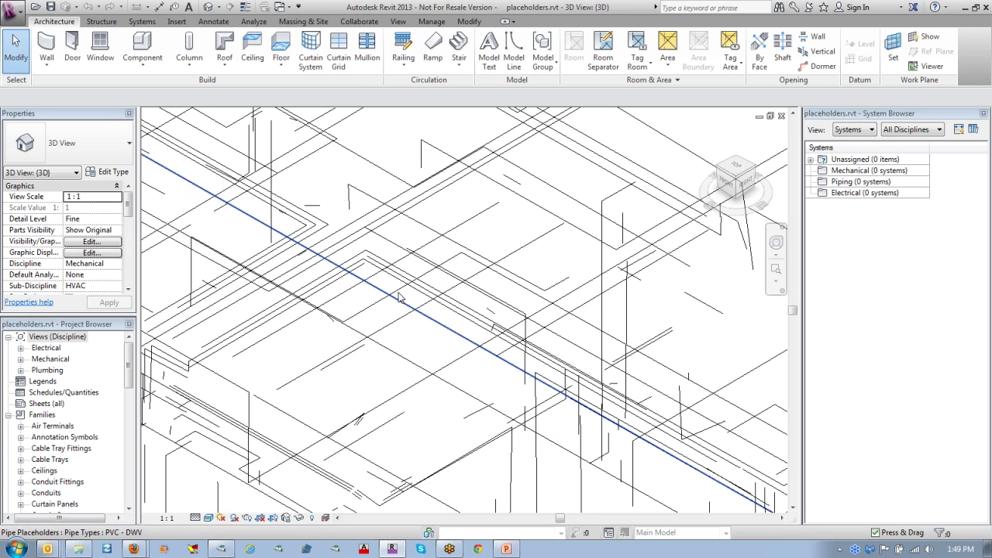
middle_click_drag(370, 394, 533, 394)
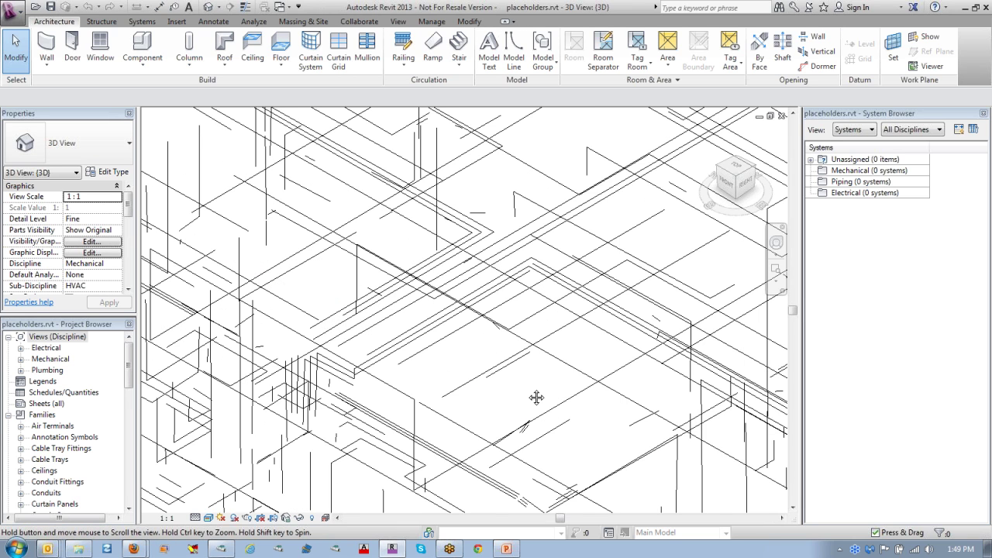
middle_click_drag(546, 353, 560, 307, "shift")
scroll(569, 287, "down", 3)
scroll(609, 246, "up", 1)
middle_click_drag(609, 245, 502, 342)
scroll(360, 301, "down", 1)
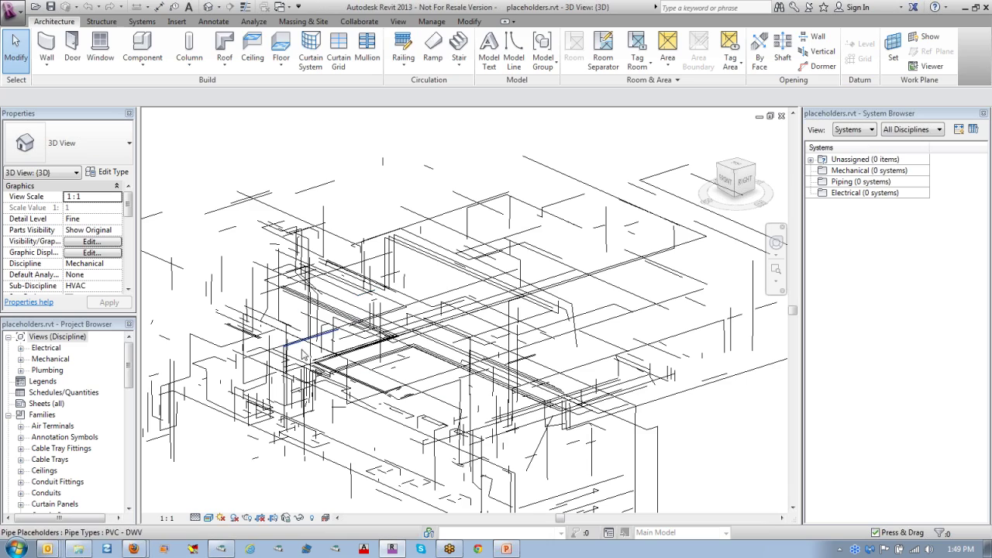
scroll(434, 372, "up", 2)
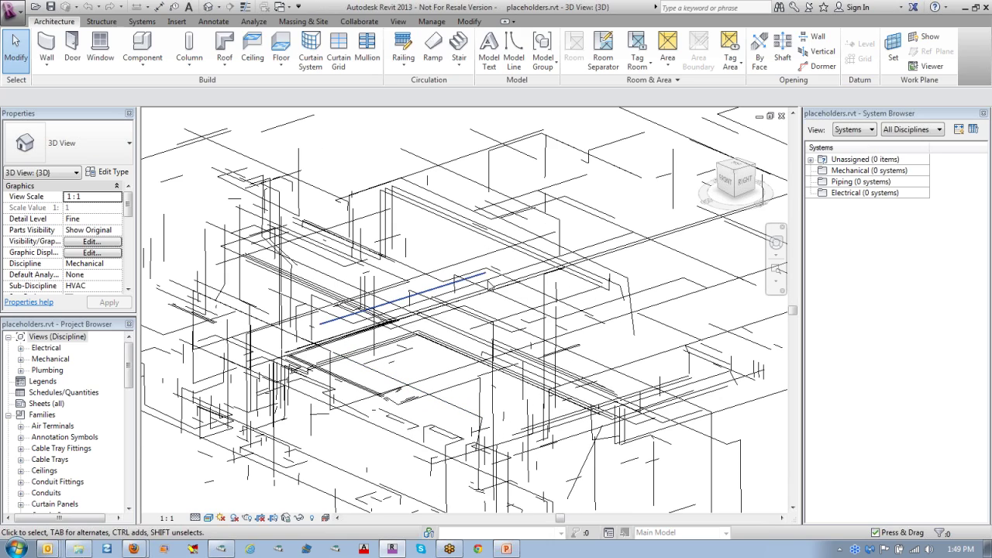
scroll(726, 463, "down", 3)
middle_click_drag(726, 463, 595, 403)
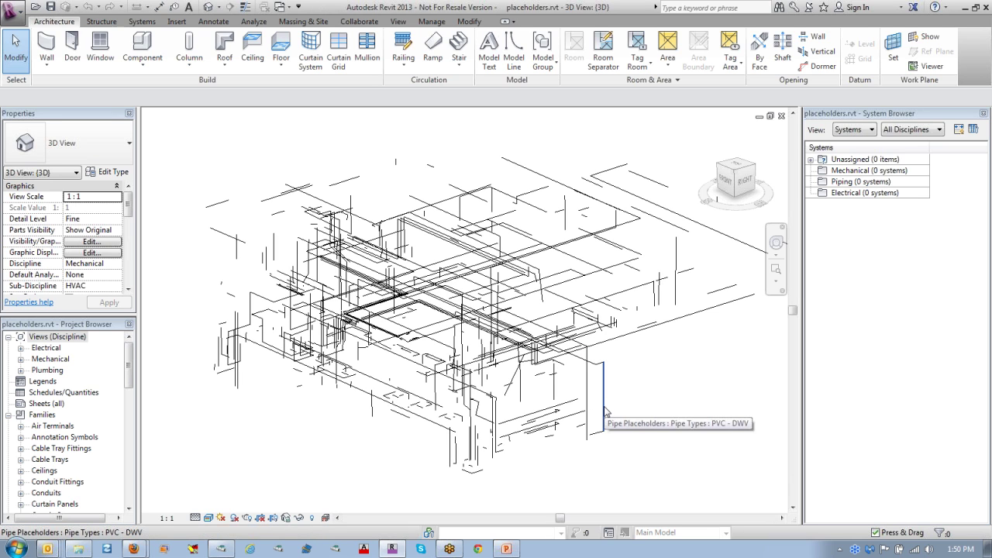
Select a long duct placeholder and a vertical duct placeholder in turn to inspect their properties and the connected network
left_click(615, 346)
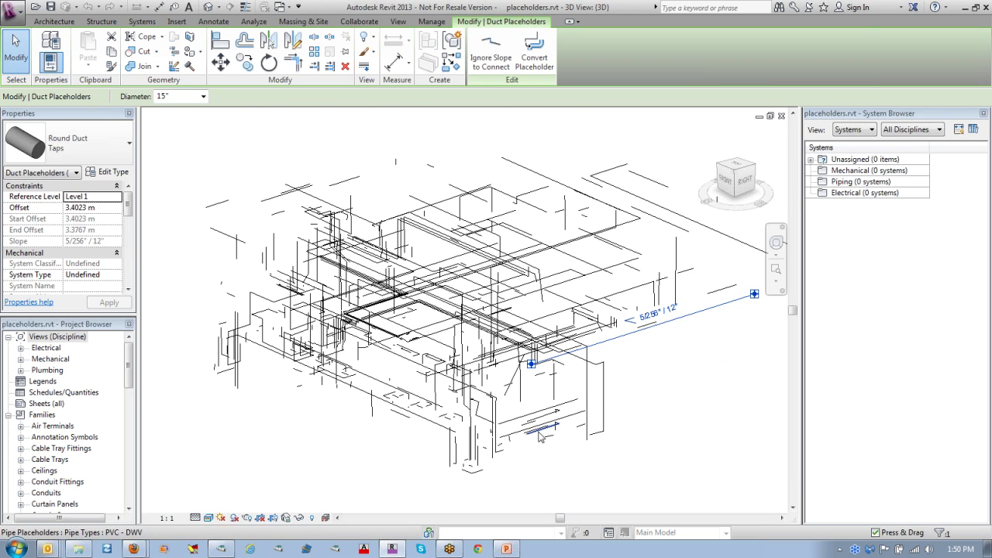
scroll(520, 442, "up", 3)
left_click(475, 381)
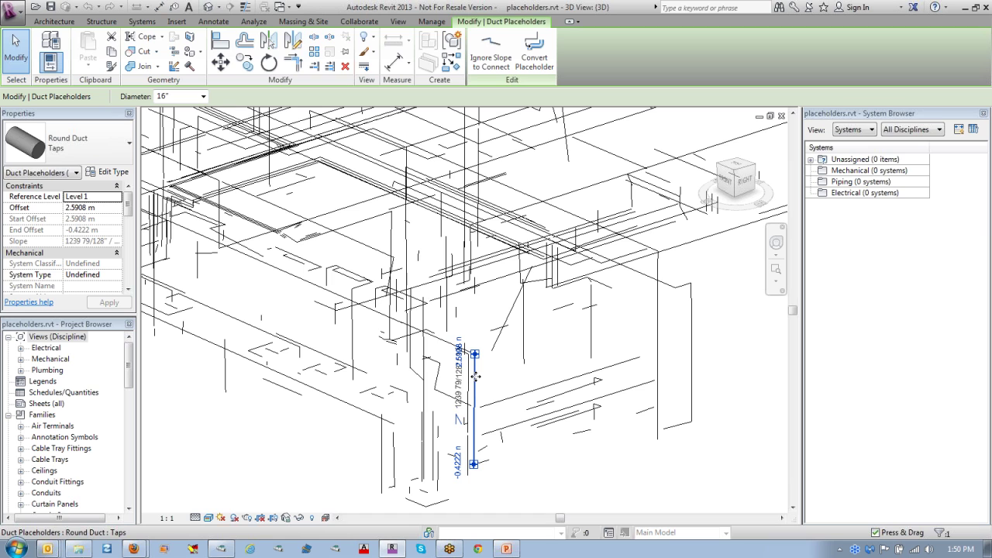
key("Tab")
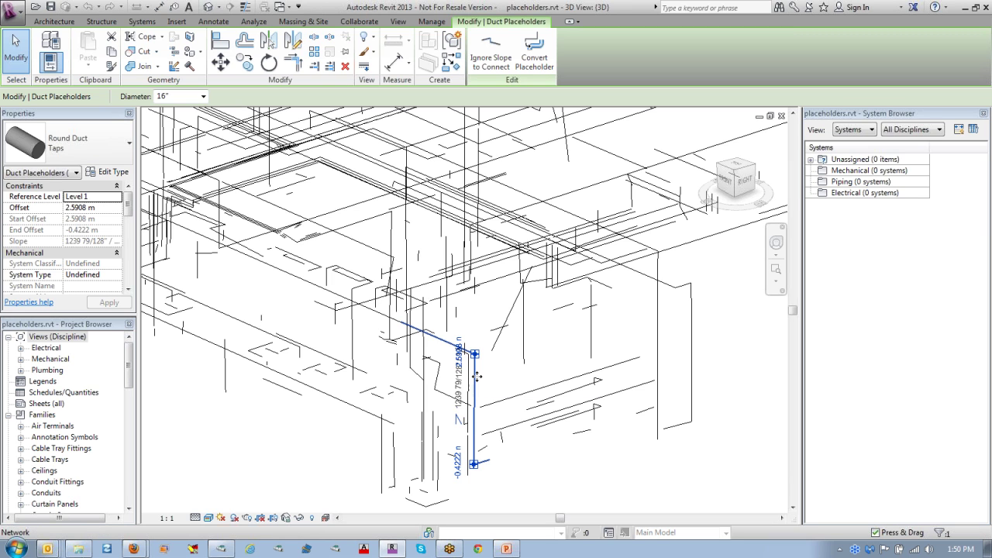
Look at the Convert Placeholder option for a vertical pipe placeholder and the Filter option for the surrounding group of placeholders
left_click(693, 348)
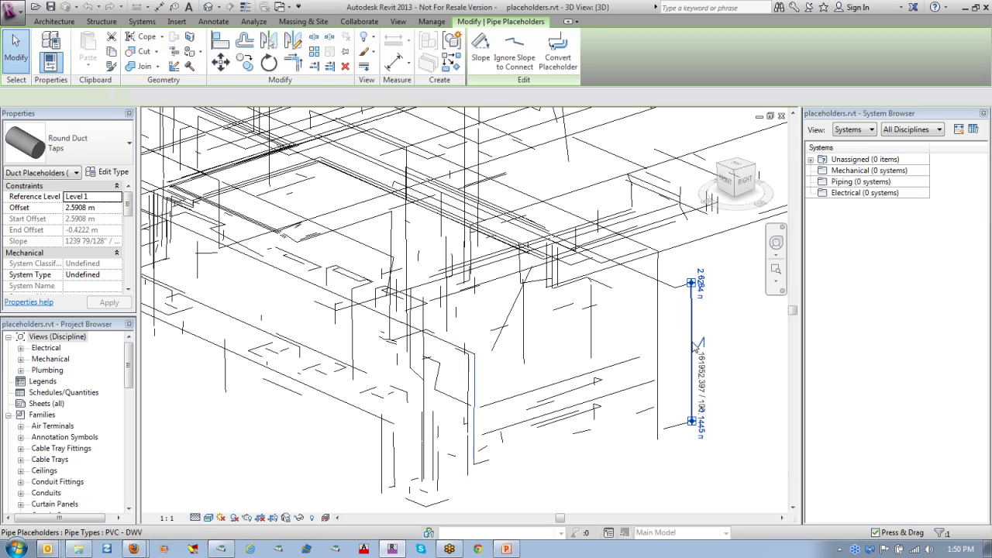
key("Tab")
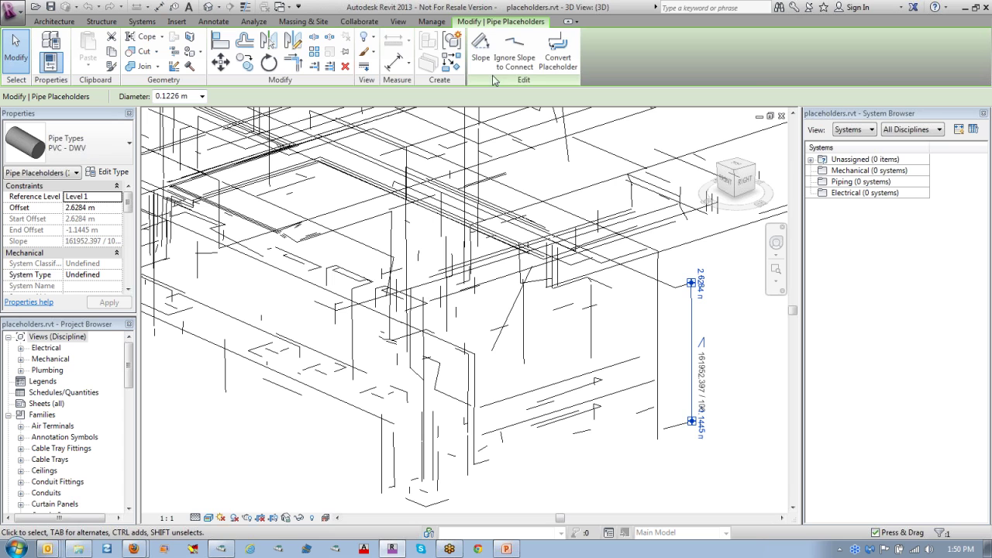
left_click(559, 62)
left_click_drag(747, 475, 551, 342)
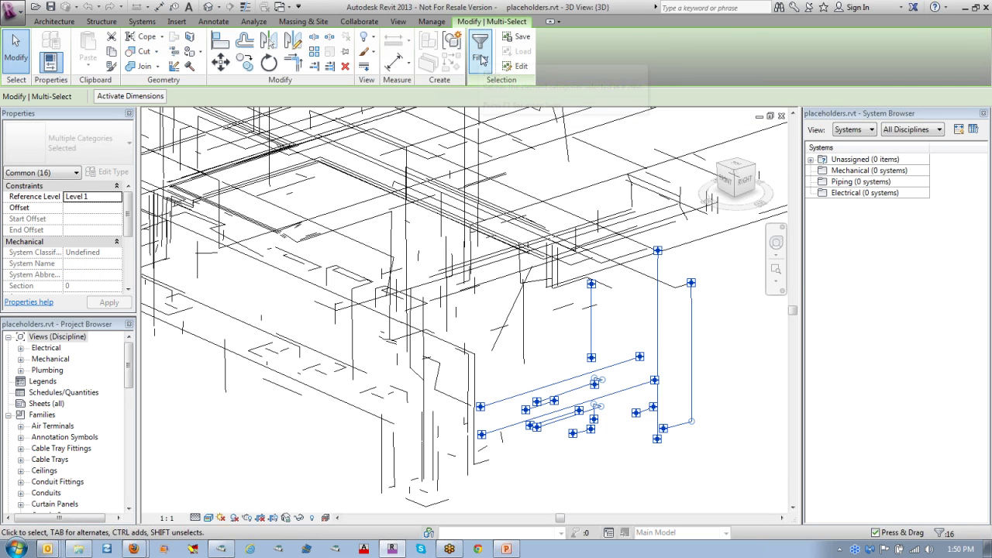
left_click(727, 306)
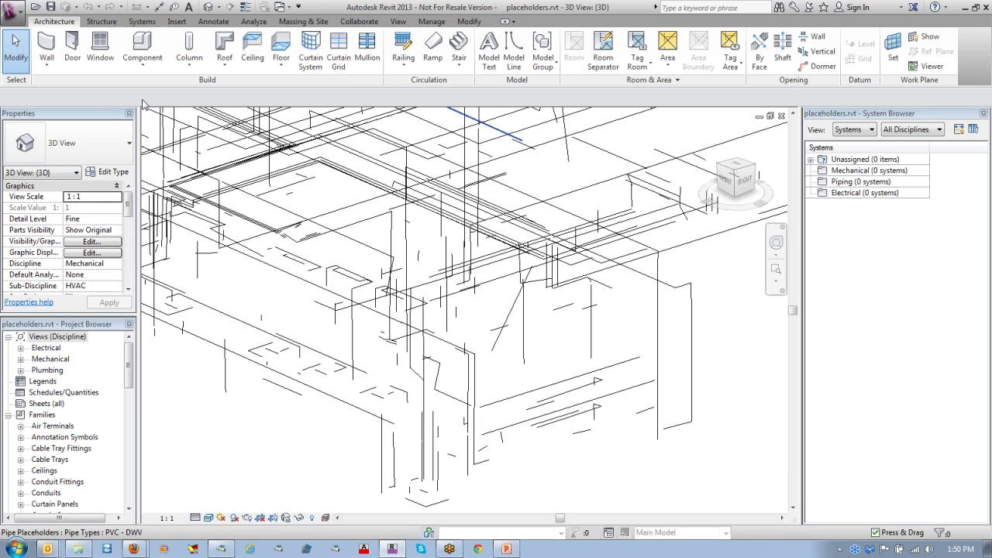
Enlarge the Properties palette to look through the 3D view's properties, and switch to the PowerPoint presentation
left_click_drag(73, 317, 73, 398)
left_click_drag(131, 211, 134, 243)
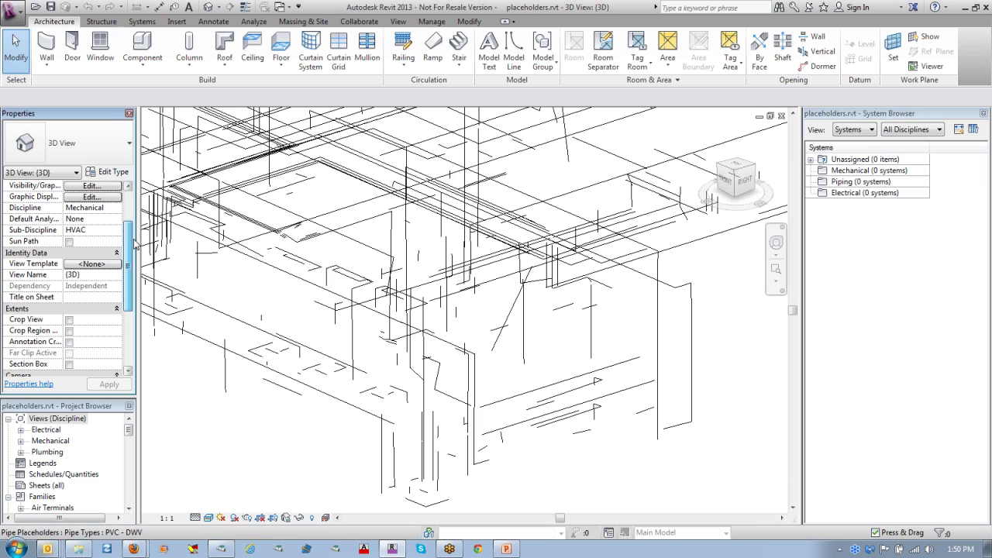
left_click(506, 549)
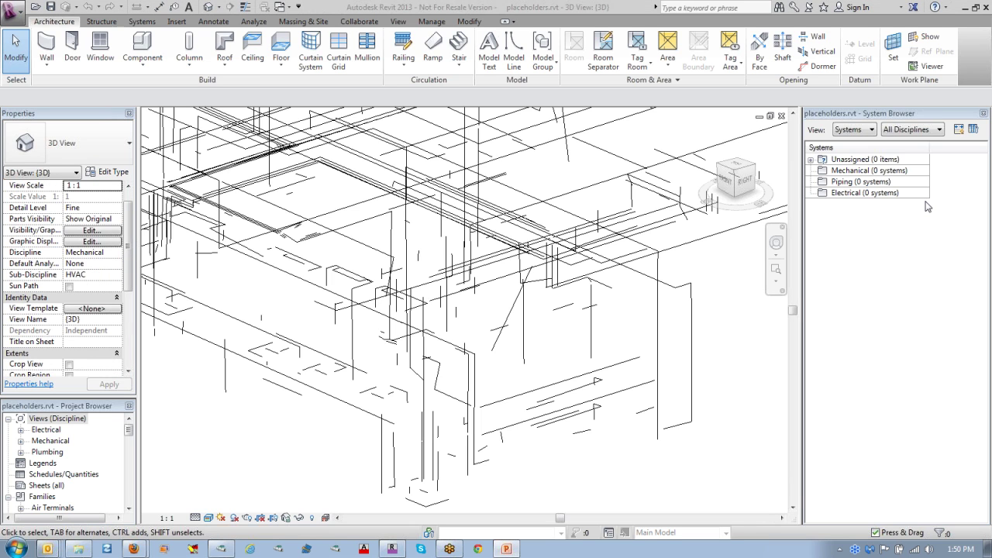